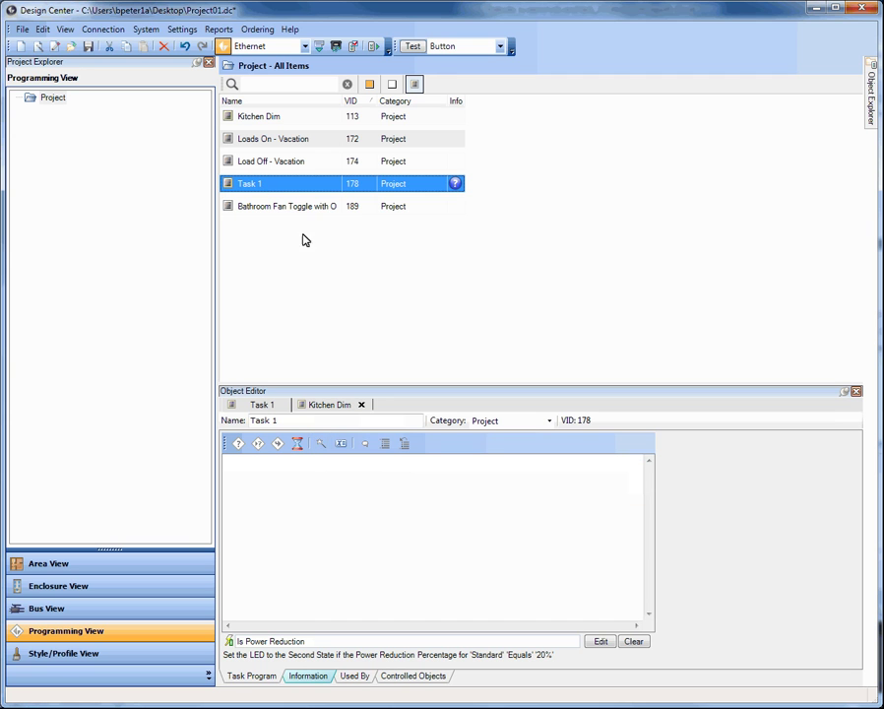
# Step: In Task 1's Procedure Wizard, choose Power Saver Toggle under Energy Saving and show its power profiles
pyautogui.click(321, 445)
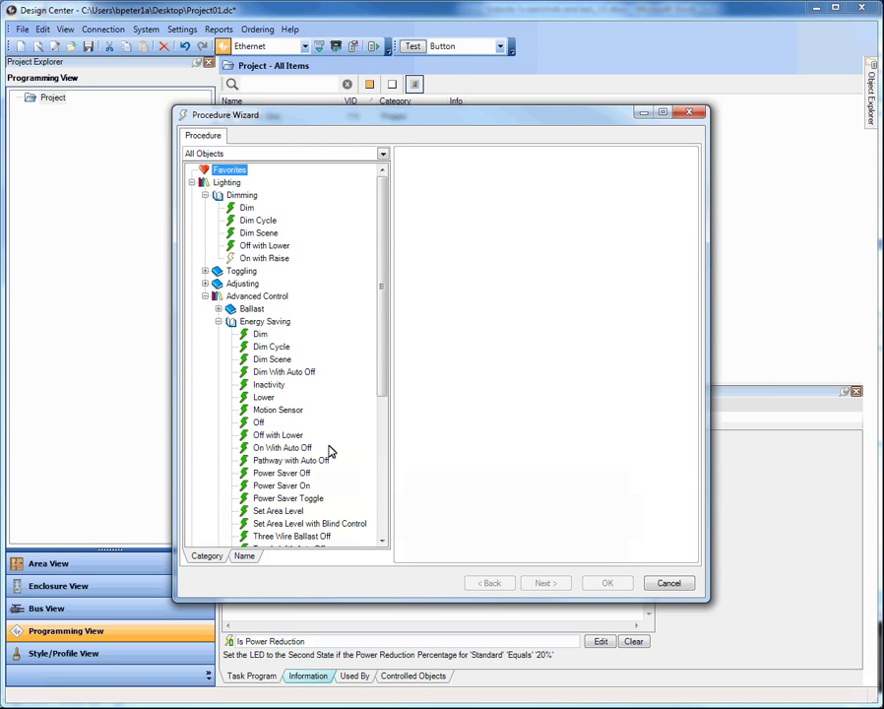
pyautogui.scroll(-3, 383, 289)
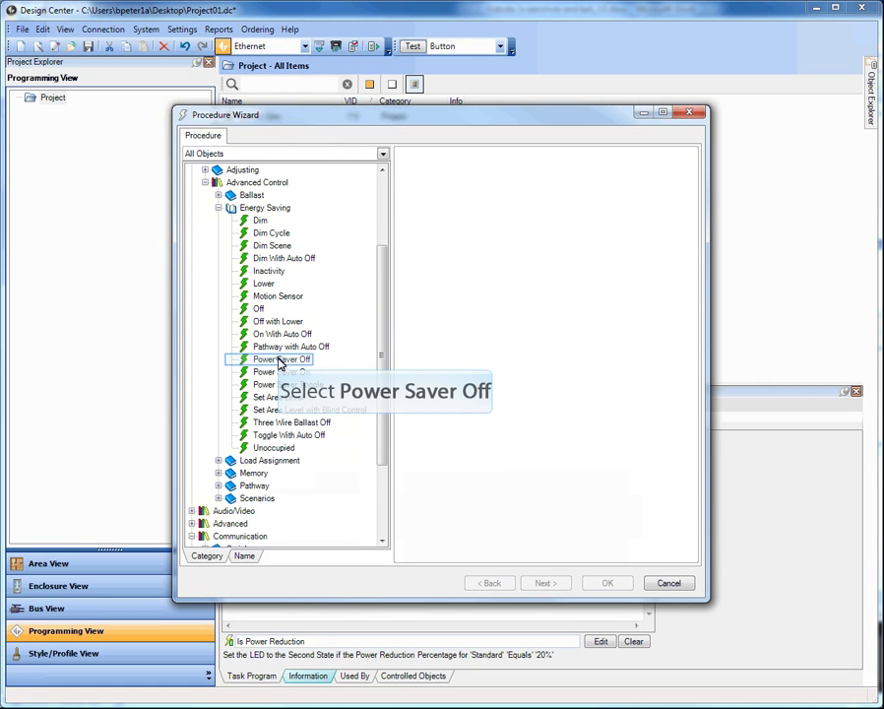
pyautogui.click(282, 360)
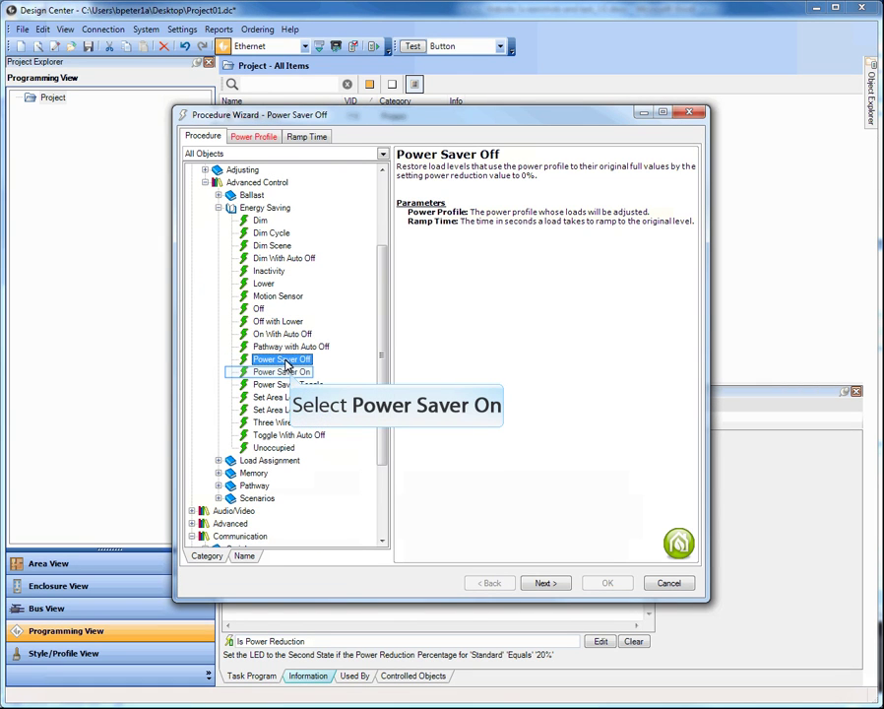
pyautogui.click(289, 374)
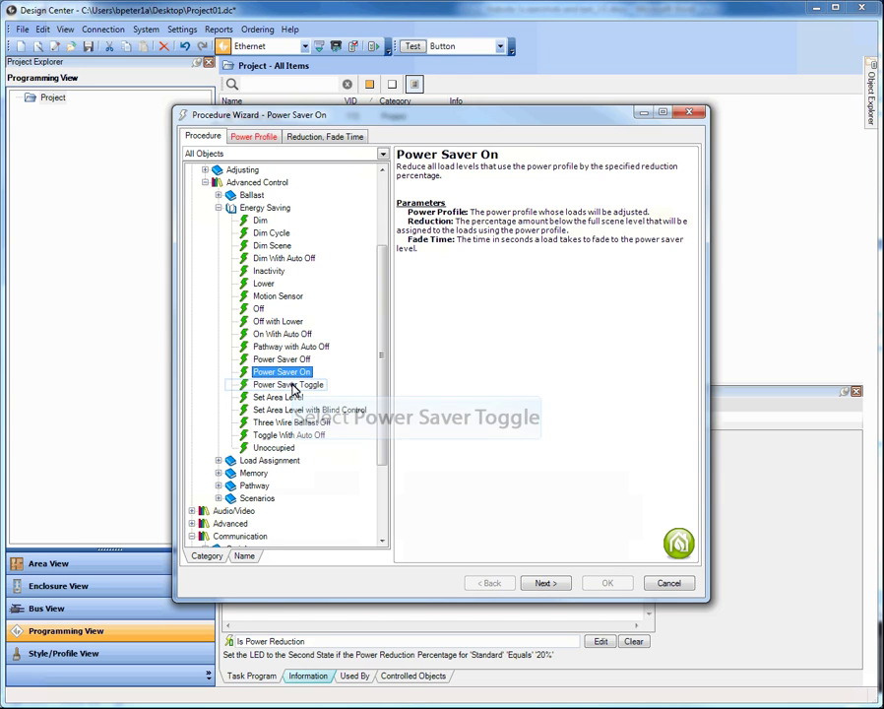
pyautogui.click(292, 386)
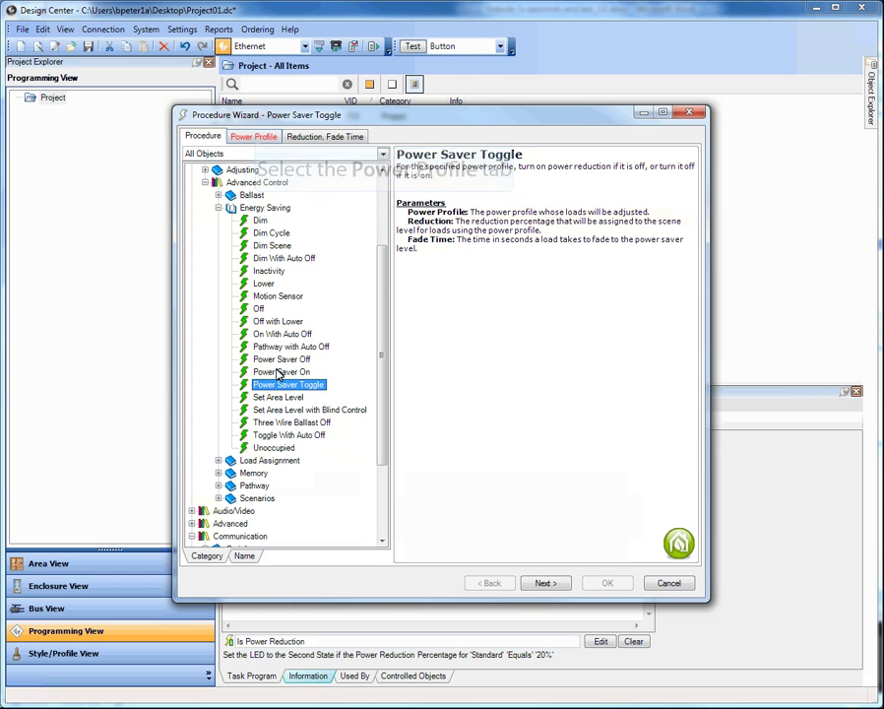
pyautogui.click(255, 138)
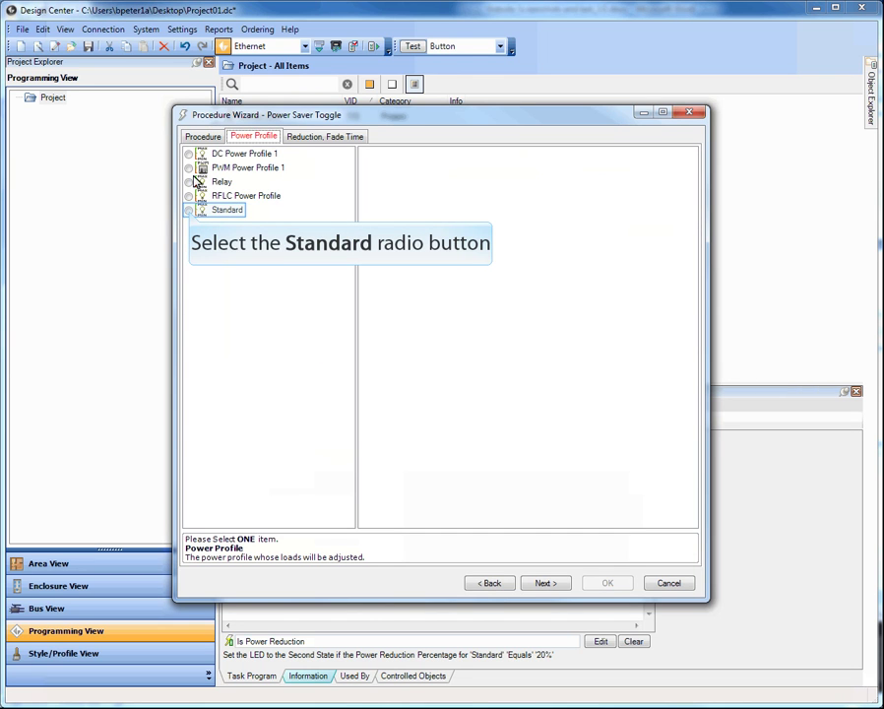
# Step: Pick the Standard power profile and view its 20.000 % reduction and 3.000 s fade time
pyautogui.click(190, 210)
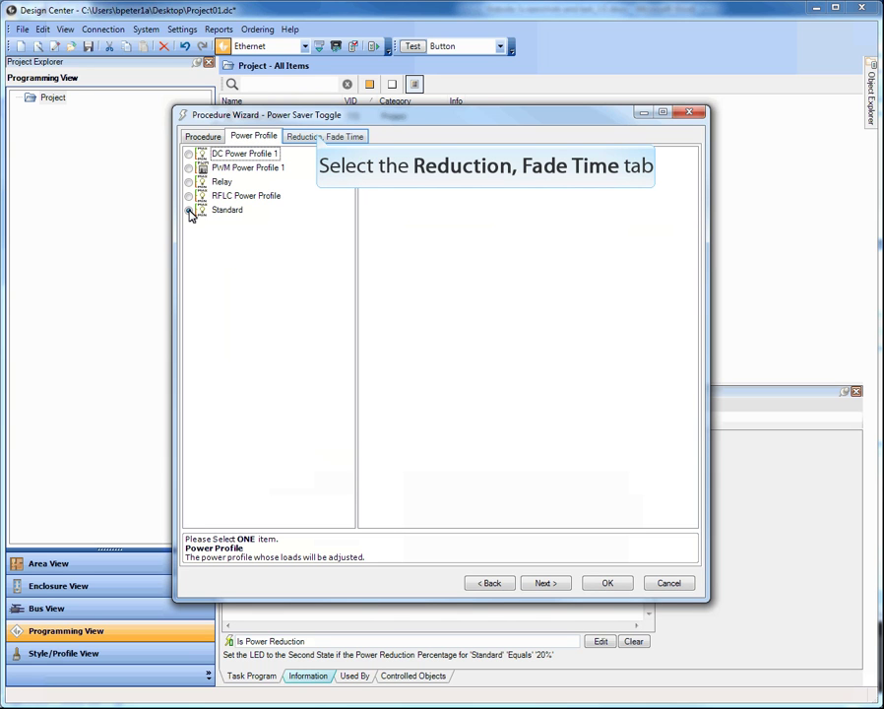
pyautogui.click(318, 137)
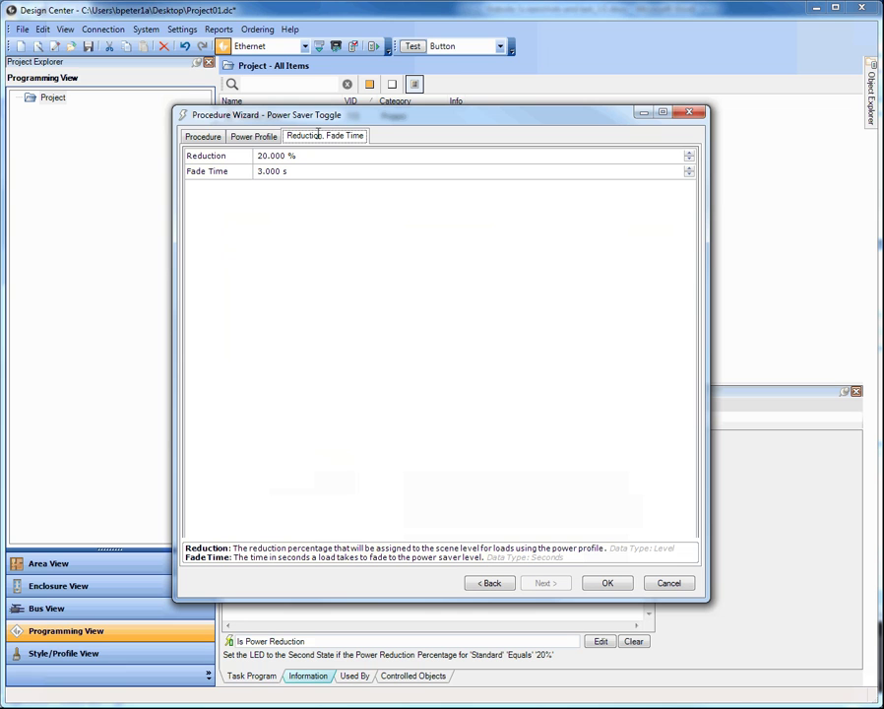
# Step: Select the 20 % Reduction value, then cancel the wizard without adding the procedure
pyautogui.click(259, 155)
pyautogui.moveTo(259, 156); pyautogui.dragTo(266, 157)
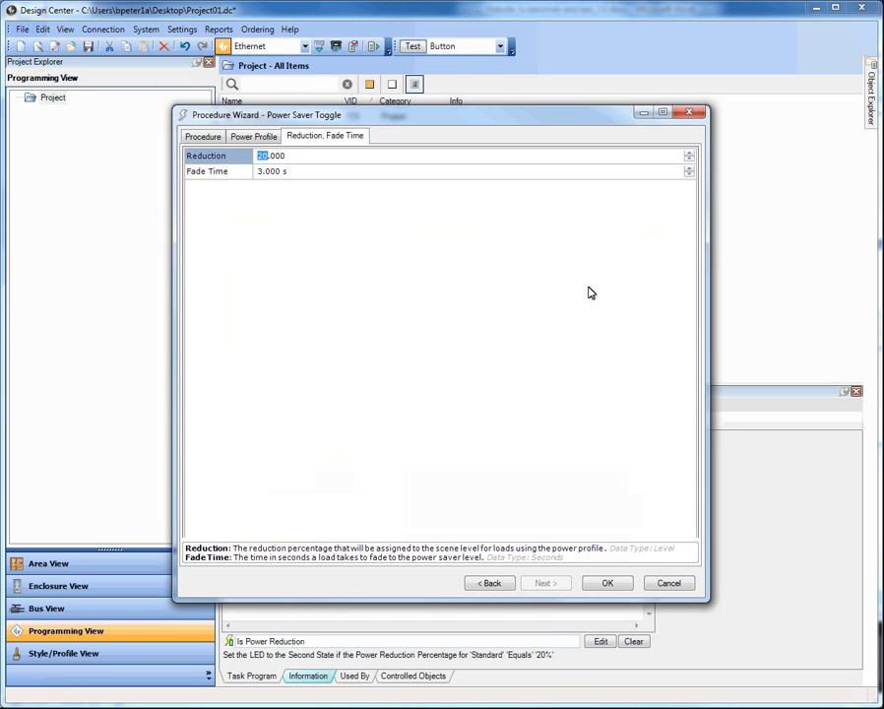
pyautogui.click(669, 584)
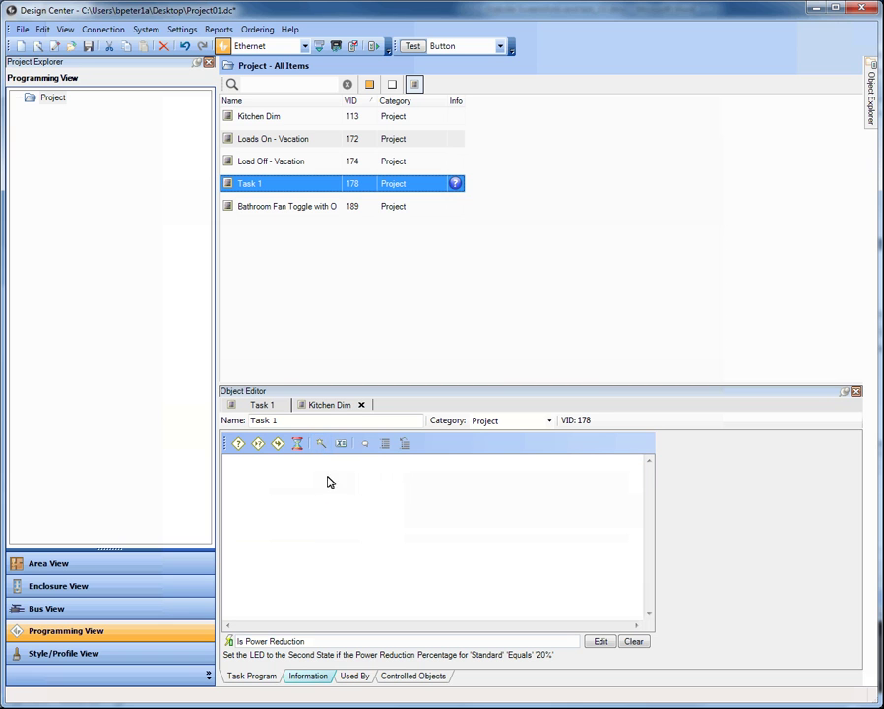
# Step: Reopen the wizard, select Send Email under Communication > Messaging, and show its empty email fields
pyautogui.click(322, 444)
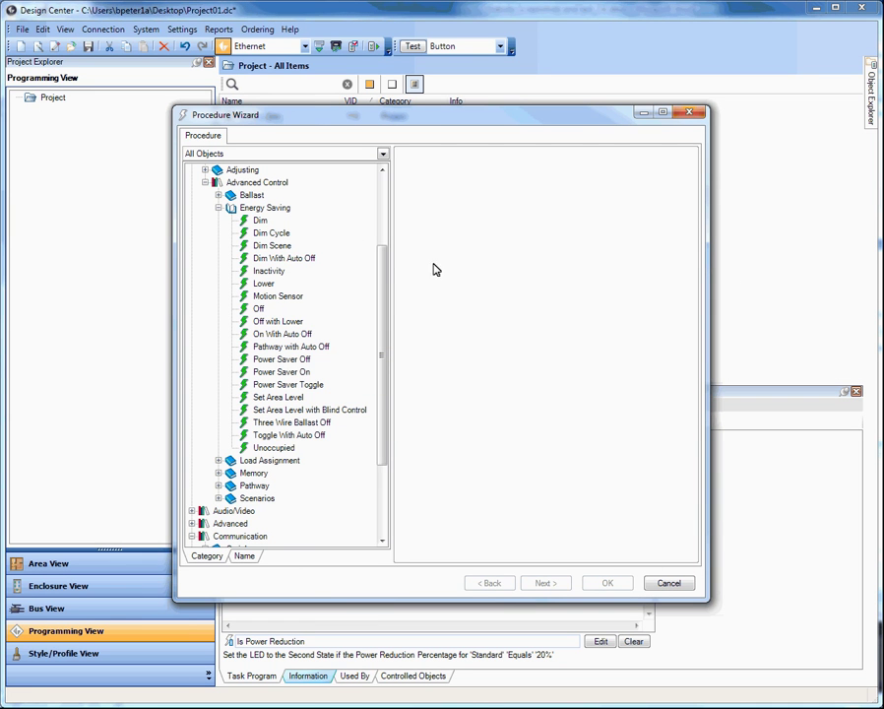
pyautogui.click(383, 212)
pyautogui.moveTo(384, 212); pyautogui.dragTo(345, 196)
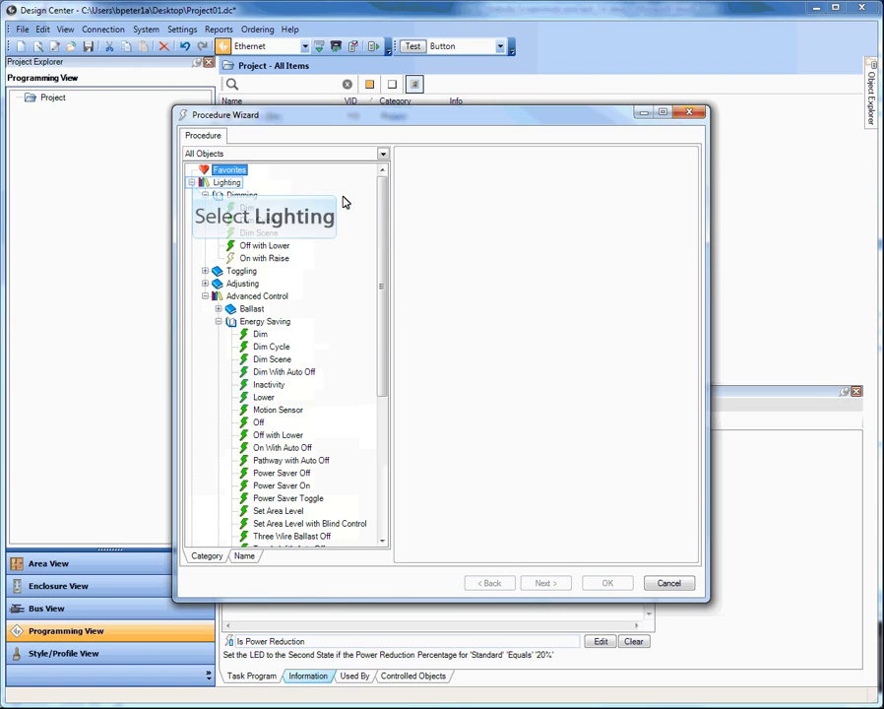
pyautogui.click(192, 183)
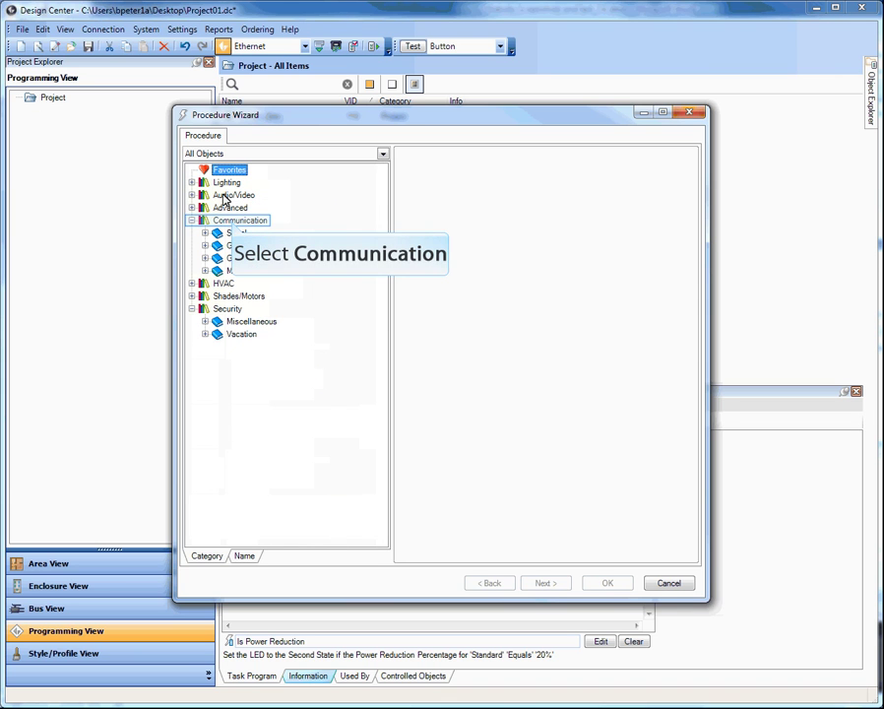
pyautogui.click(232, 222)
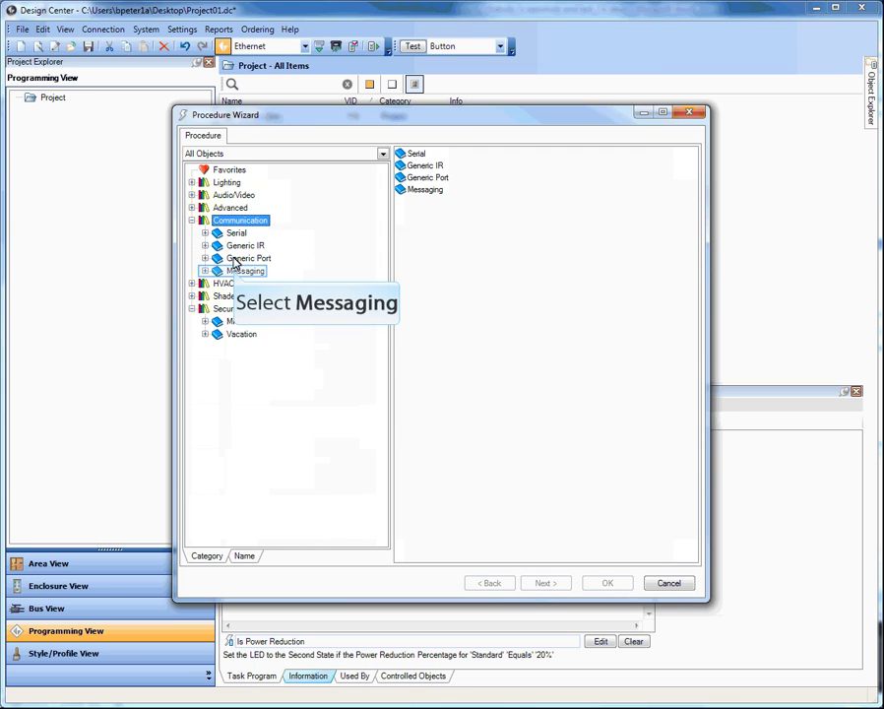
pyautogui.click(229, 270)
pyautogui.click(205, 272)
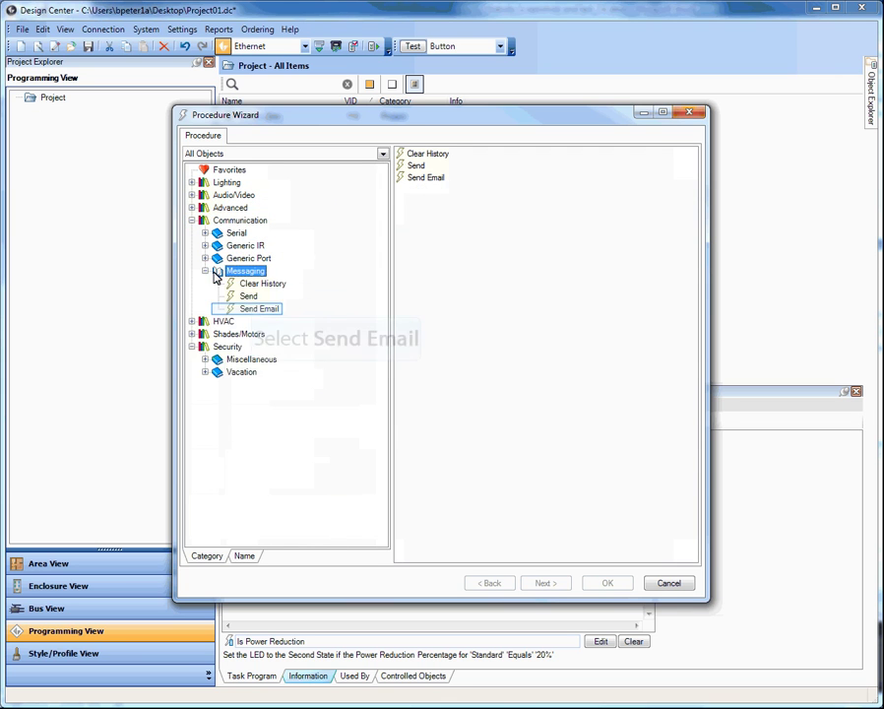
pyautogui.click(256, 308)
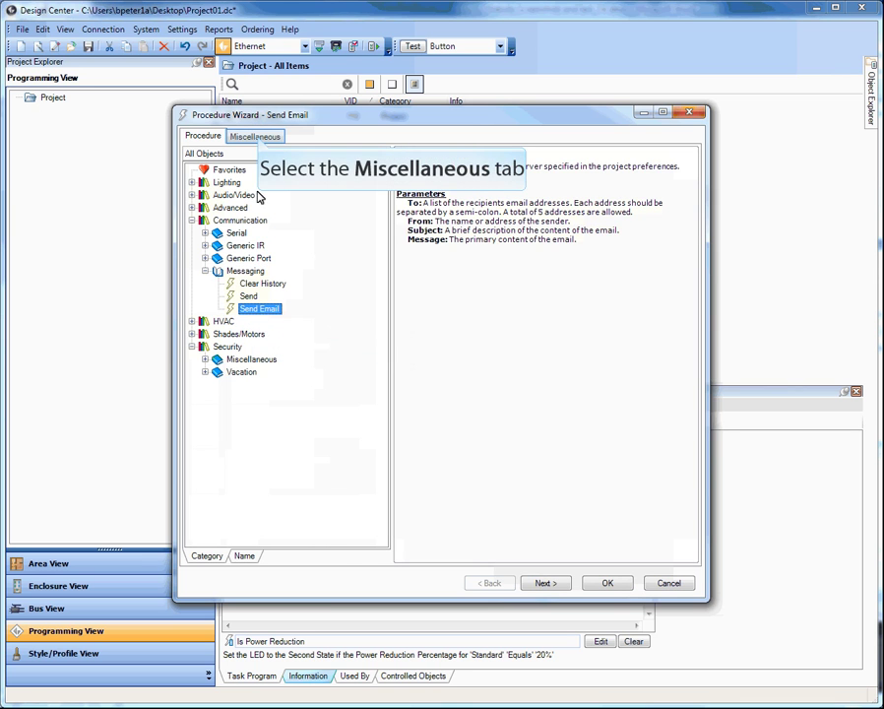
pyautogui.click(255, 137)
# Step: Enter the recipient's email address and set the sender to 'Vantage System'
pyautogui.click(266, 157)
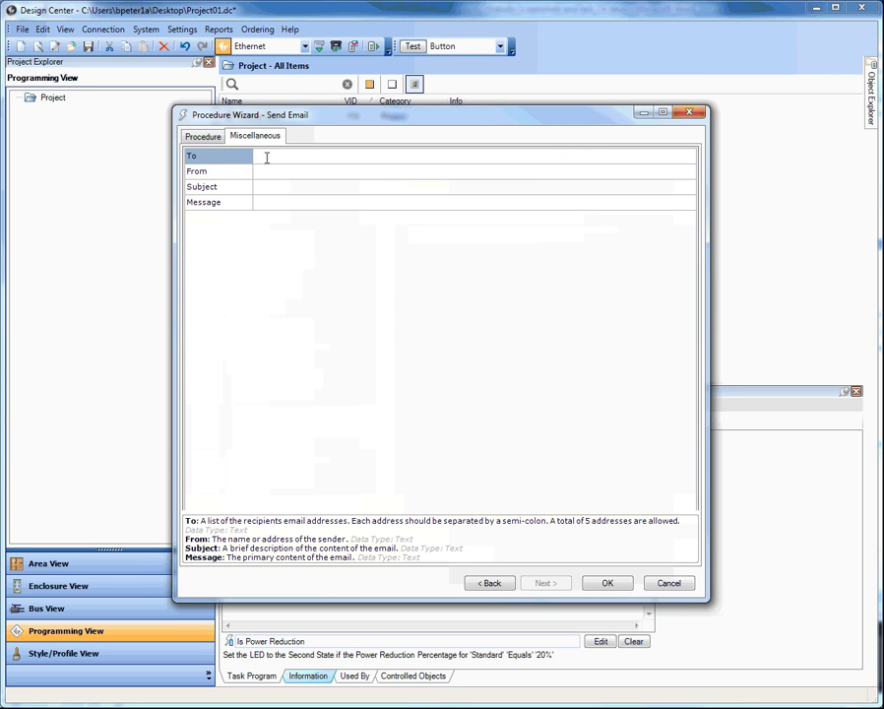
pyautogui.press('Tab')
pyautogui.write('Vantage System')
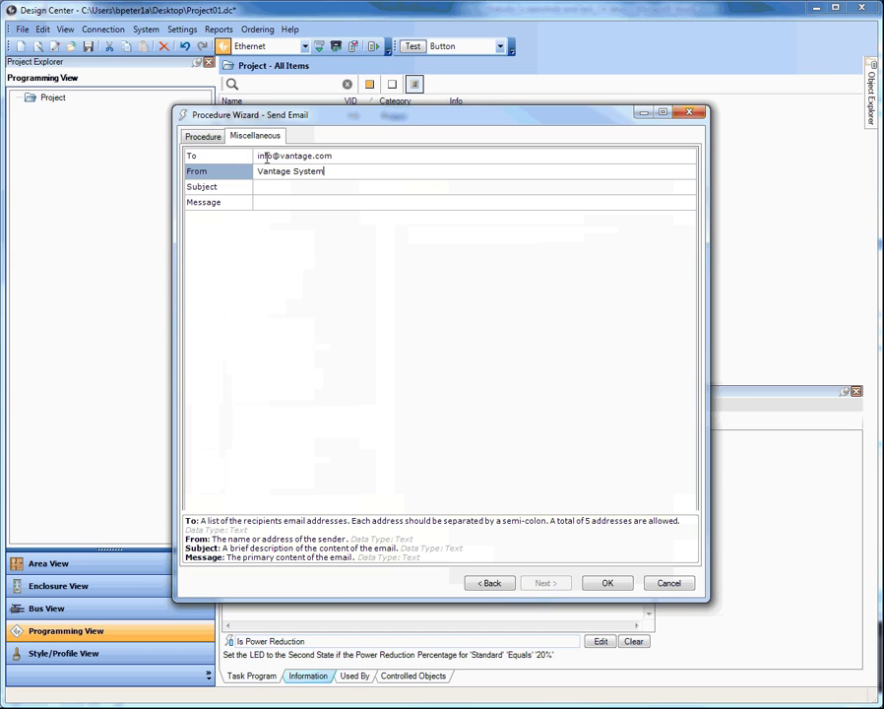
pyautogui.press('Tab')
# Step: Set subject 'Back Door Sensor' and message 'Back door sensor was triggered', then add the step
pyautogui.write('Back Door Sensor')
pyautogui.press('Tab')
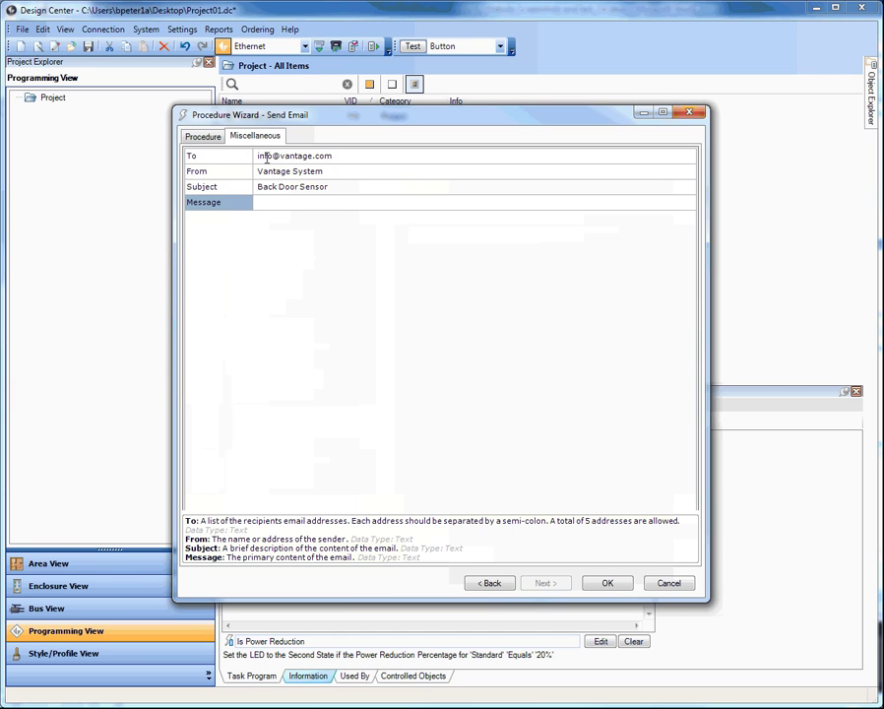
pyautogui.write('Back door sensor was triggered')
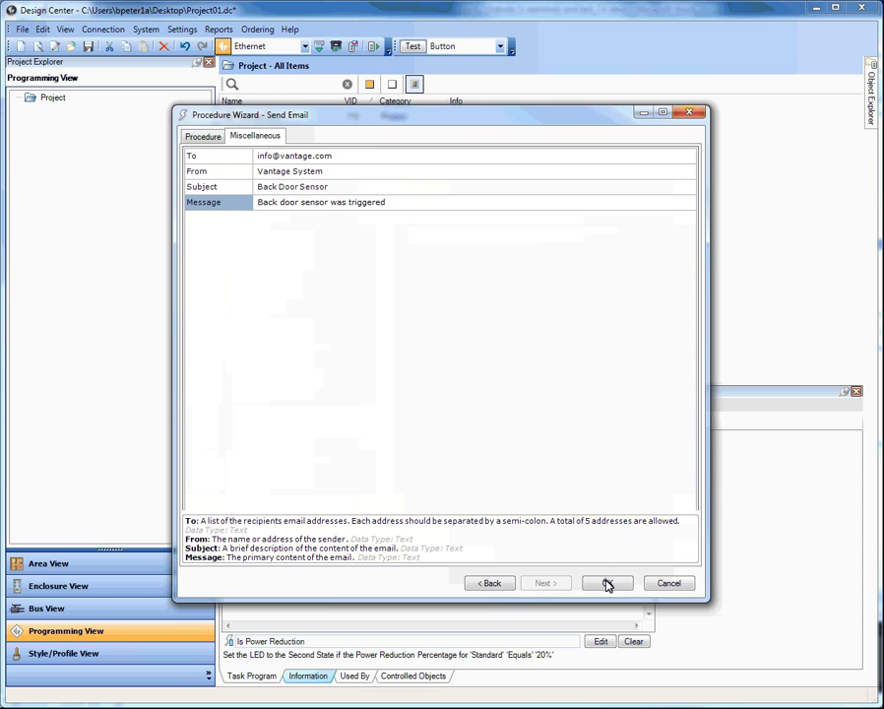
pyautogui.click(608, 583)
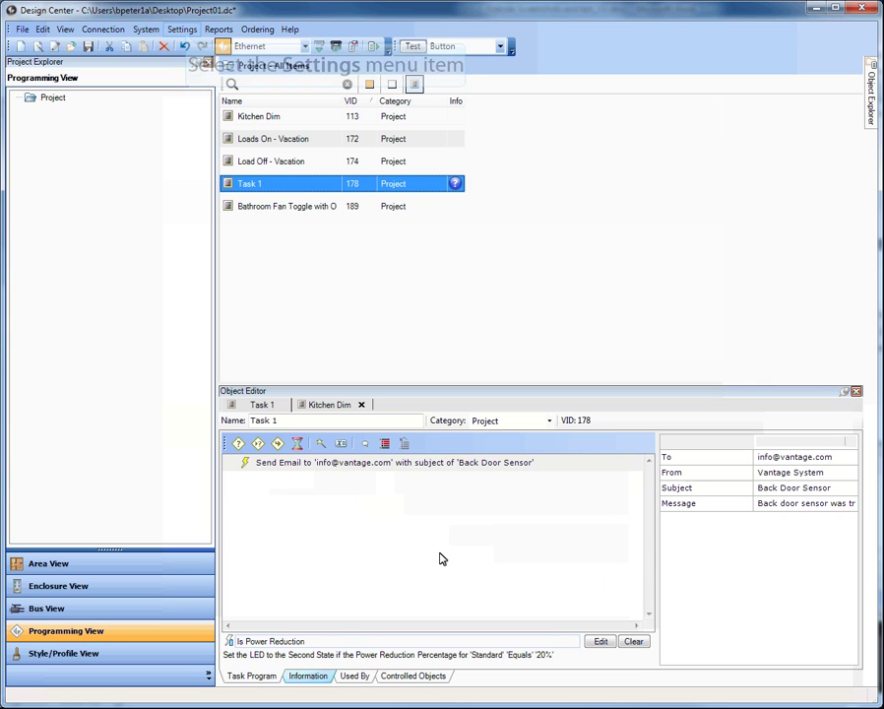
# Step: In Project Information's Email settings, set the server address to smtp.comcast.net
pyautogui.click(184, 30)
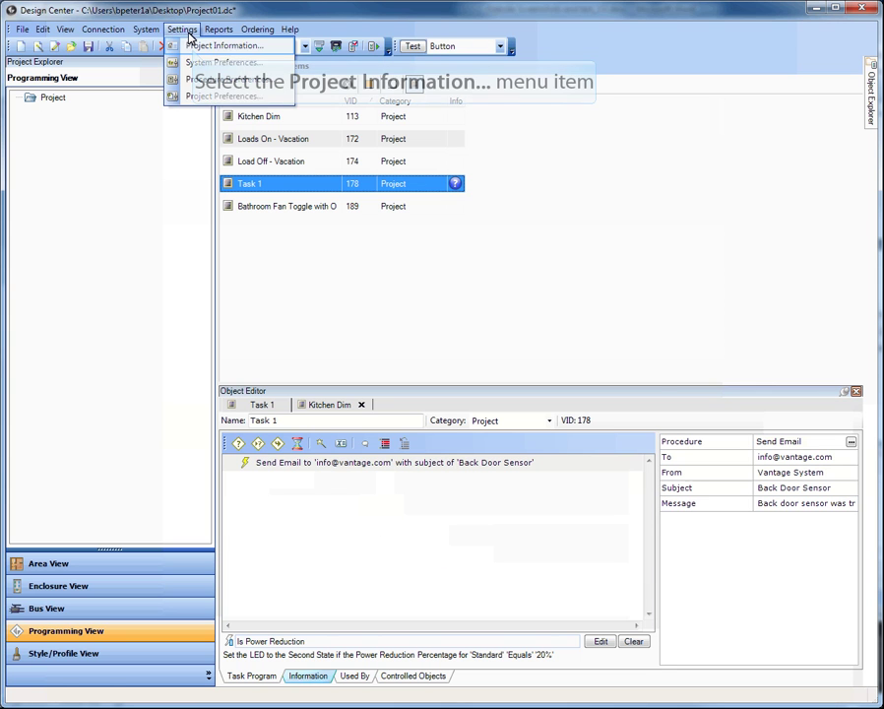
pyautogui.click(231, 44)
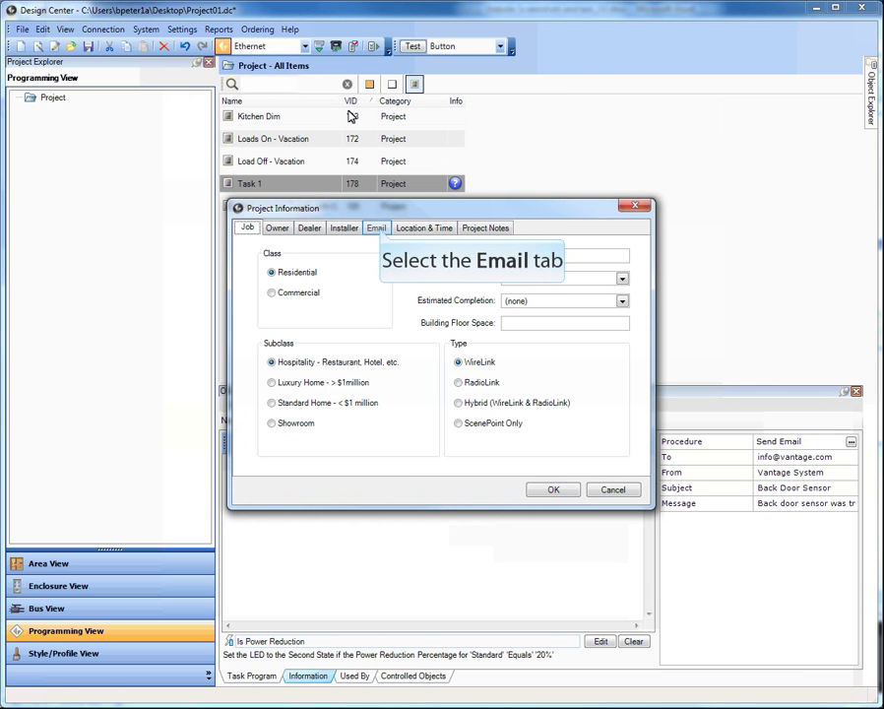
pyautogui.click(378, 228)
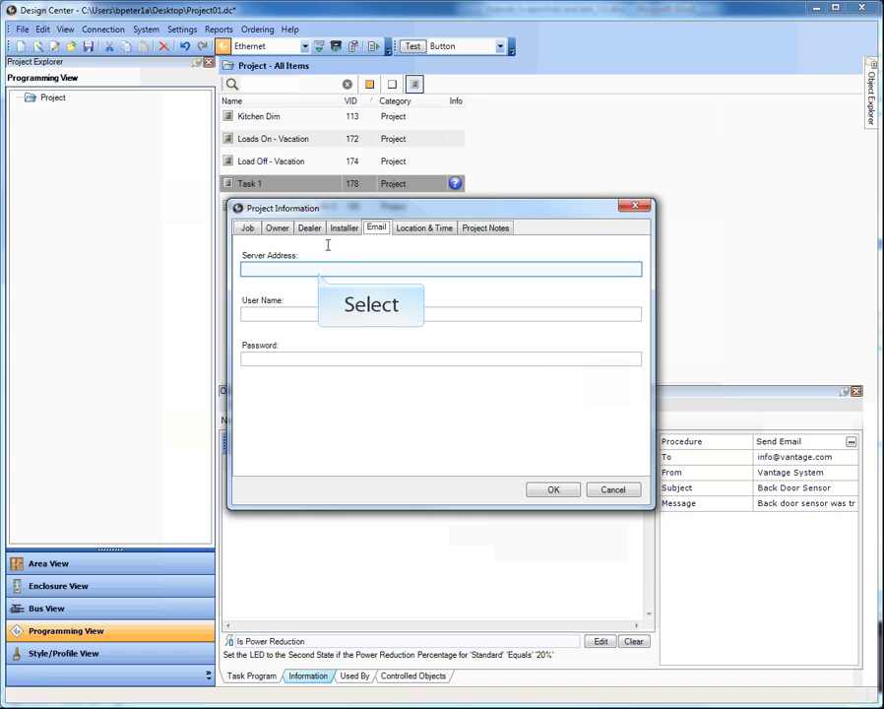
pyautogui.click(374, 269)
pyautogui.write('s')
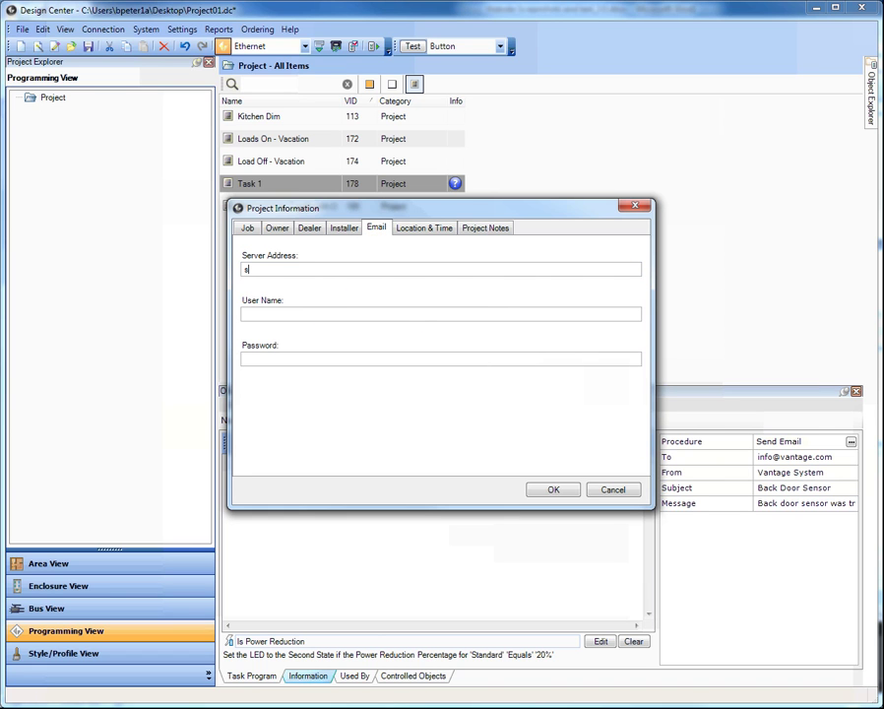
pyautogui.write('mtp.c')
pyautogui.write('omcast.com')
pyautogui.press('BackSpace')
pyautogui.press('BackSpace')
pyautogui.press('BackSpace')
pyautogui.write('net')
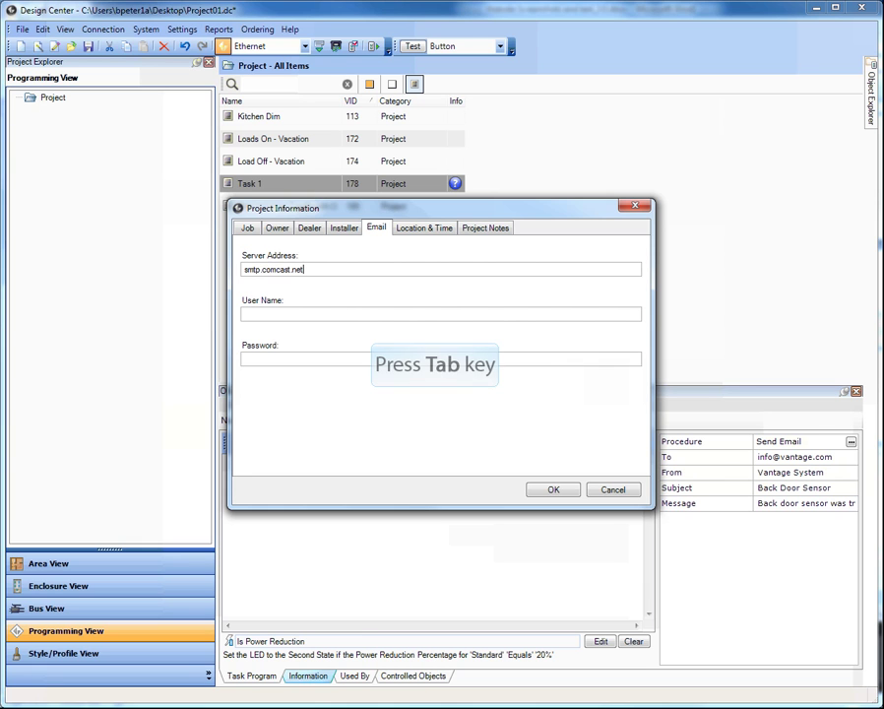
# Step: Enter the login user name and password, then close the Project Information dialog
pyautogui.press('Tab')
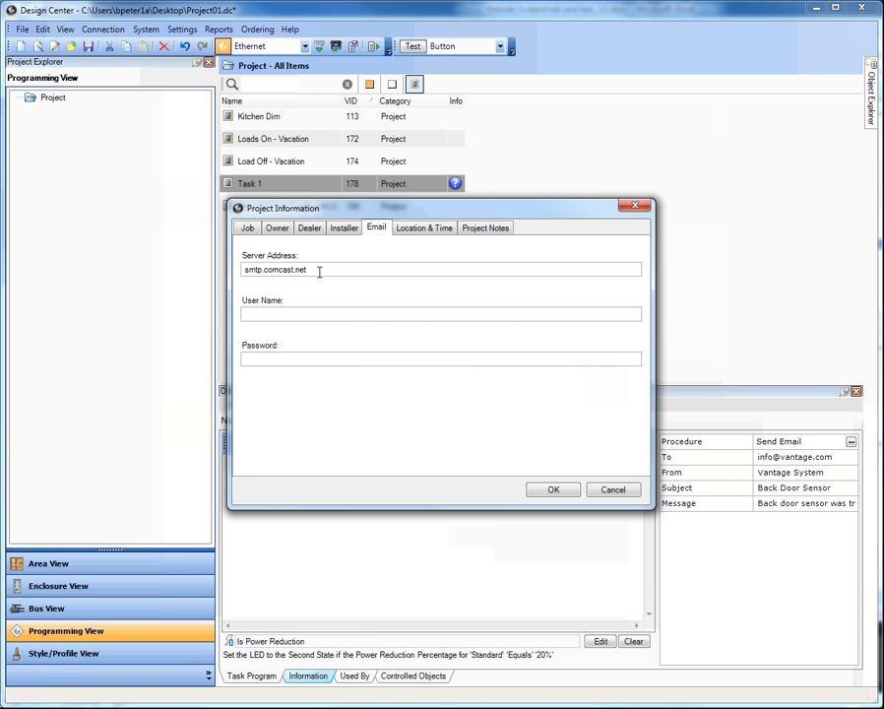
pyautogui.write('test_user')
pyautogui.press('Tab')
pyautogui.write('**********')
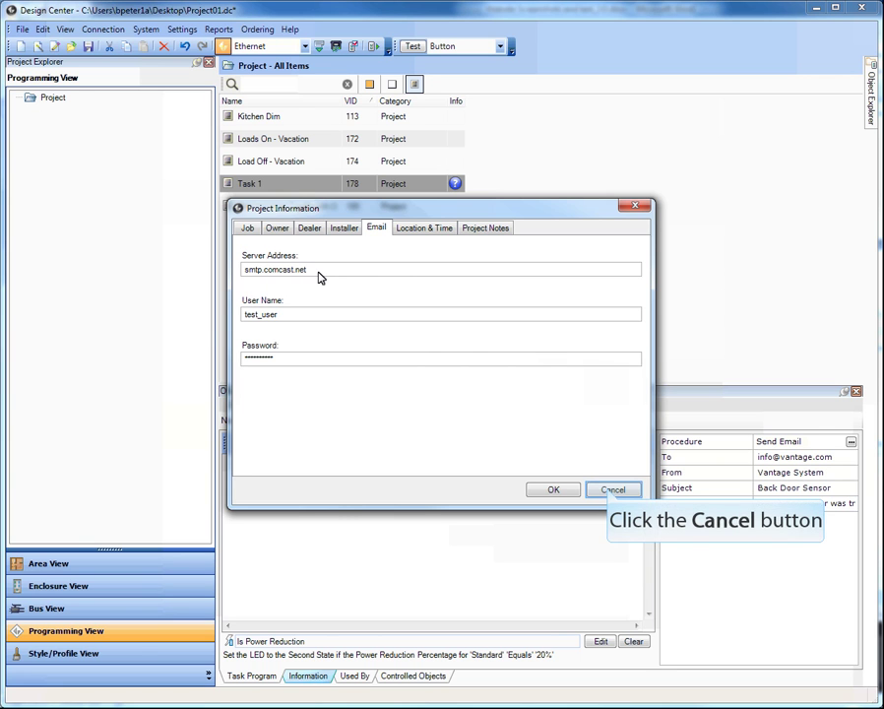
pyautogui.click(609, 491)
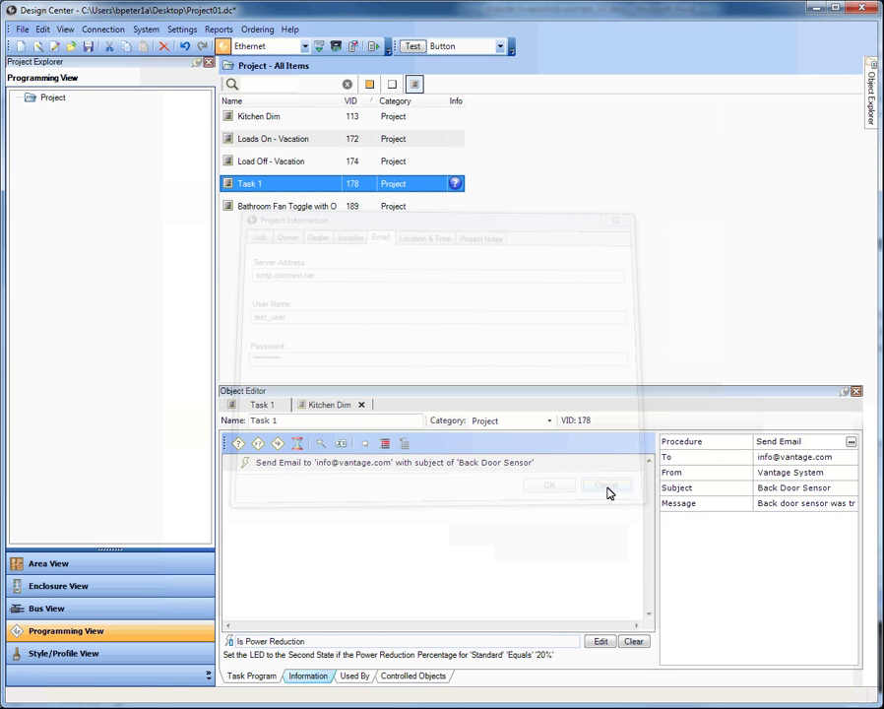
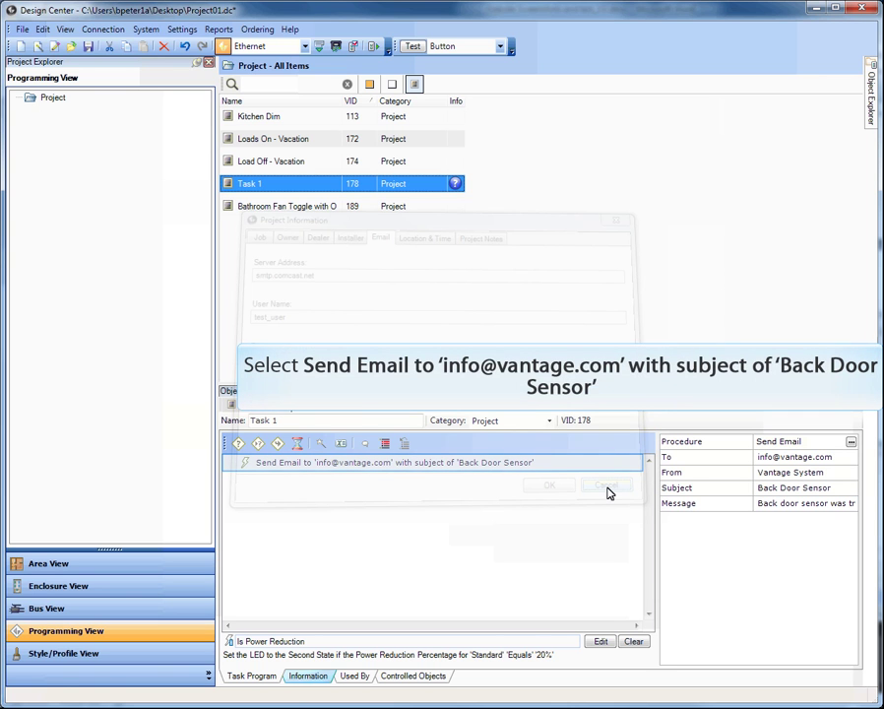
# Step: Delete the Send Email step from Task 1's Task Program
pyautogui.click(417, 467)
pyautogui.press('Delete')
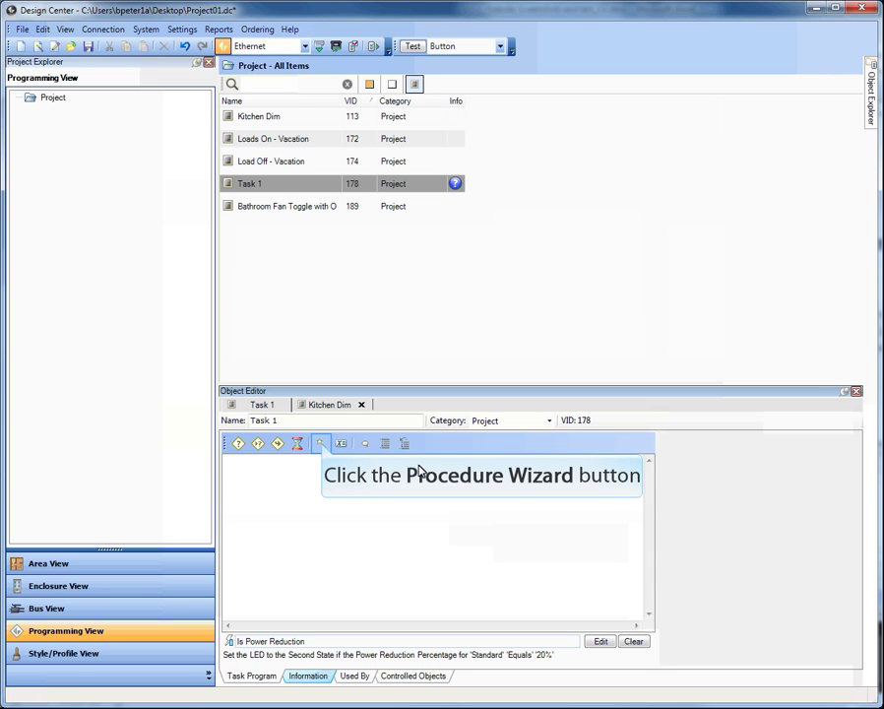
# Step: Start a new procedure for Task 1 and pick Security > Vacation > Vacation-Load Playback
pyautogui.click(323, 446)
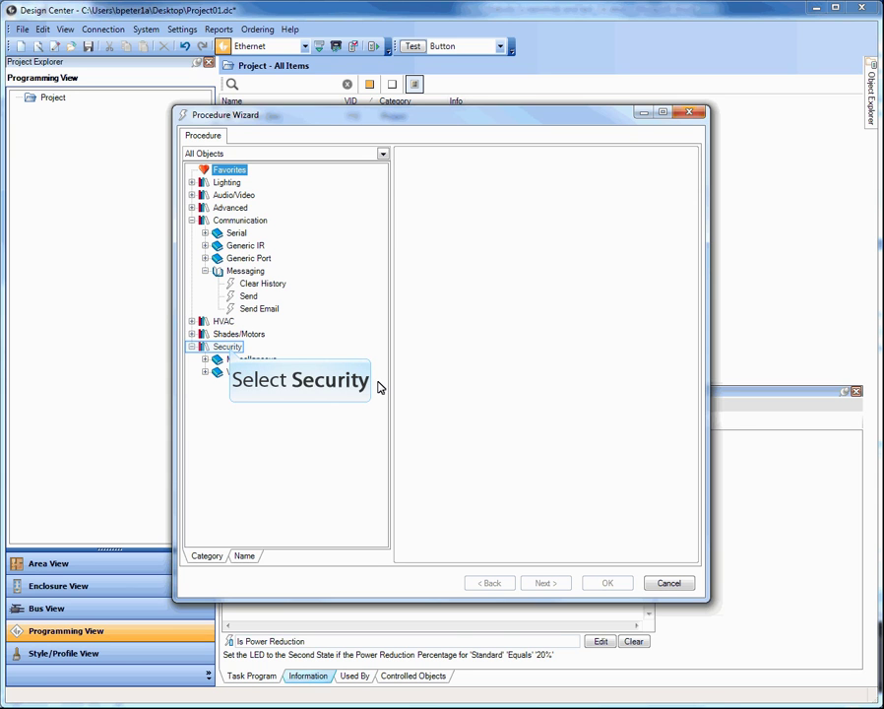
pyautogui.click(230, 350)
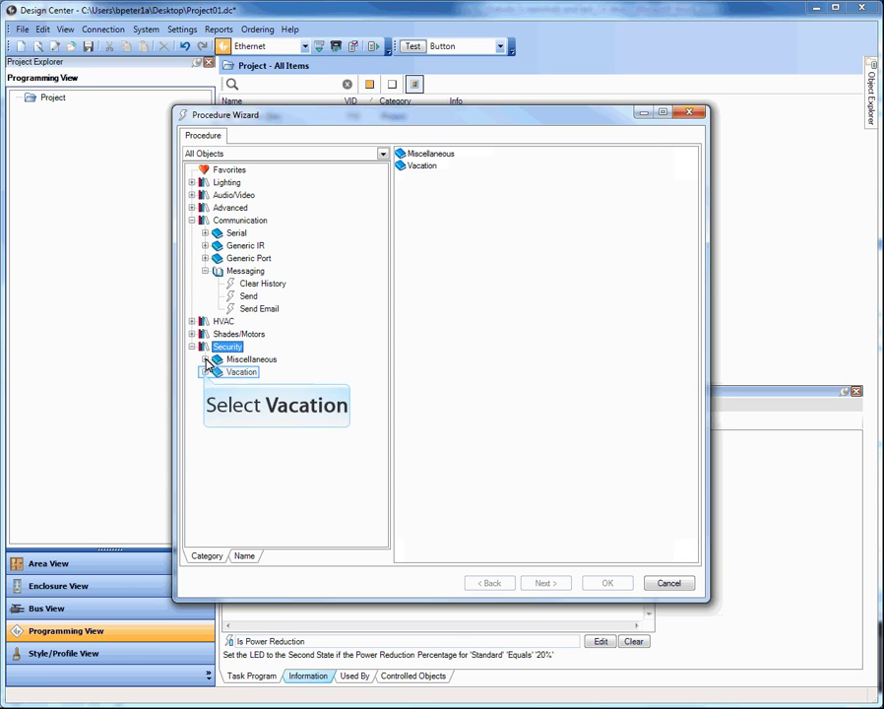
pyautogui.click(205, 372)
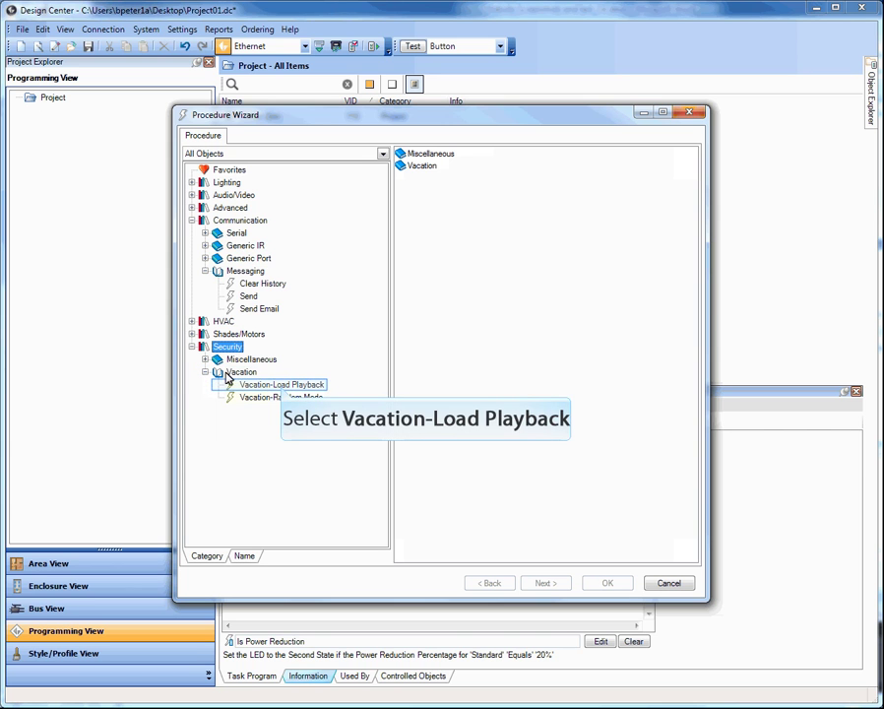
pyautogui.click(281, 388)
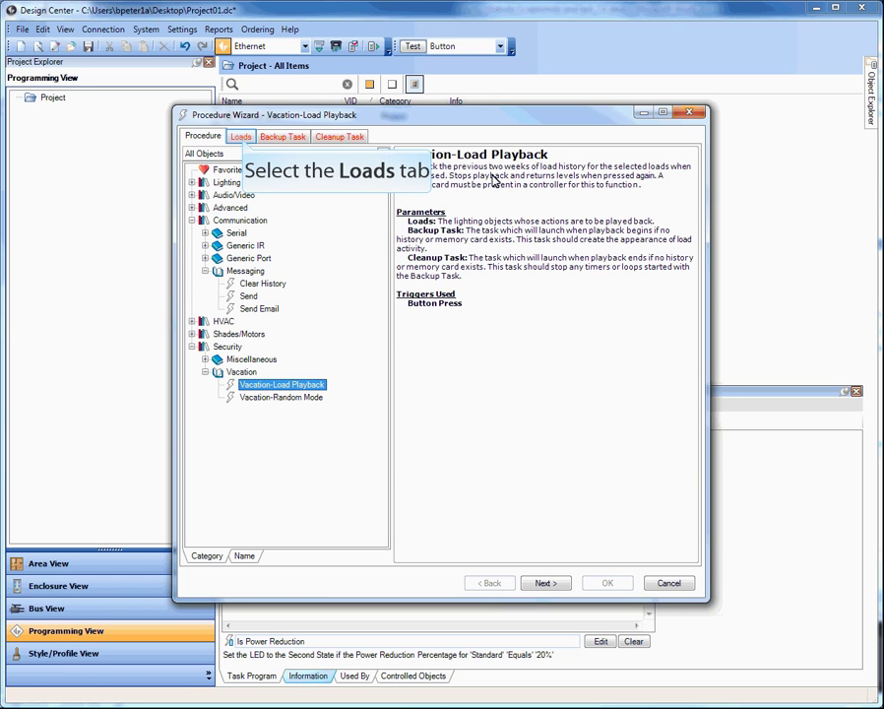
# Step: Check all Main Floor loads for playback, leaving Second Floor unchecked
pyautogui.click(242, 140)
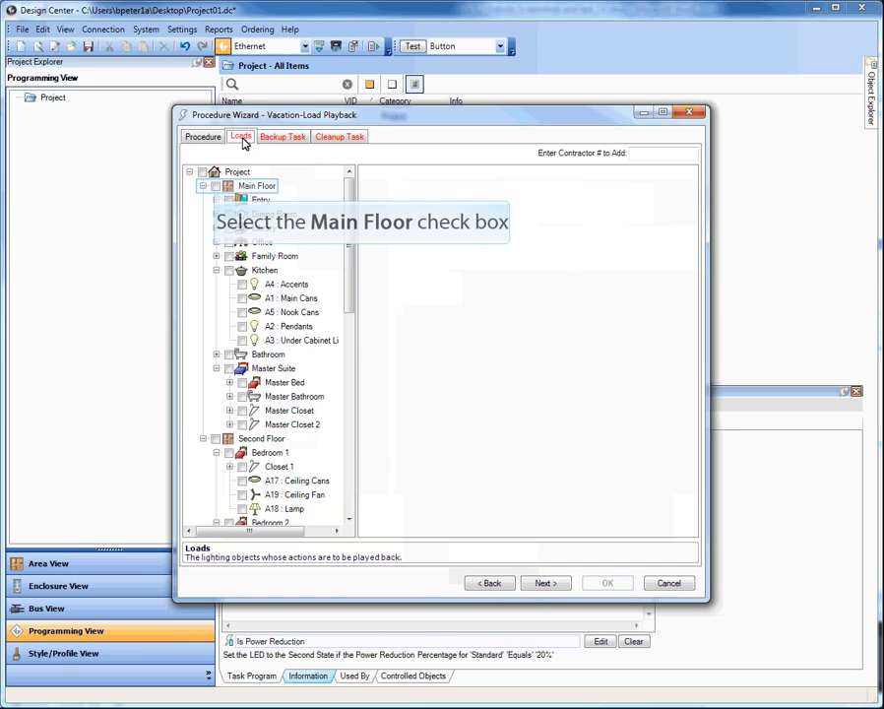
pyautogui.click(215, 186)
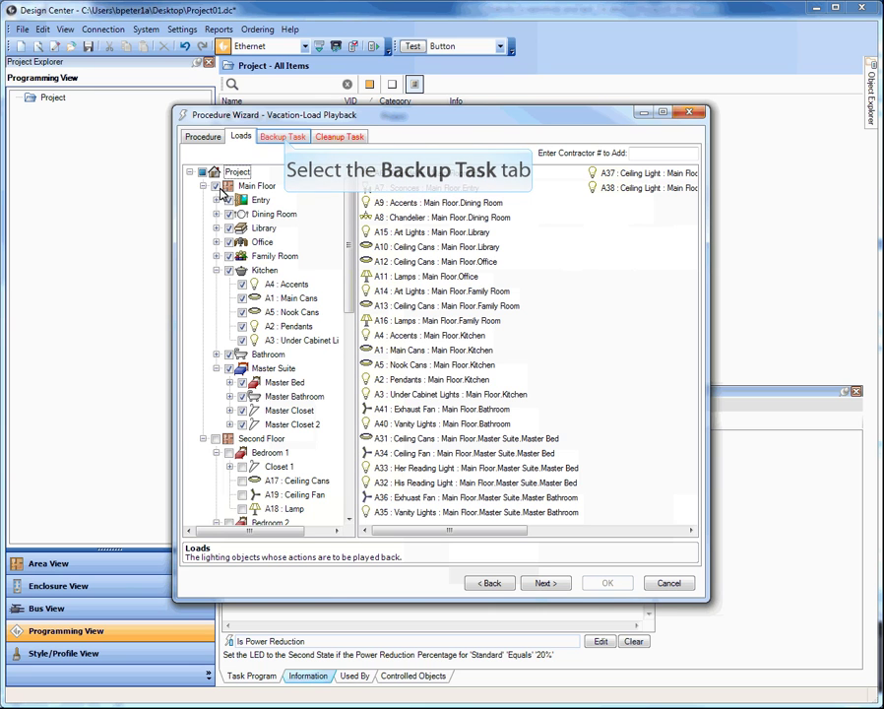
pyautogui.click(285, 139)
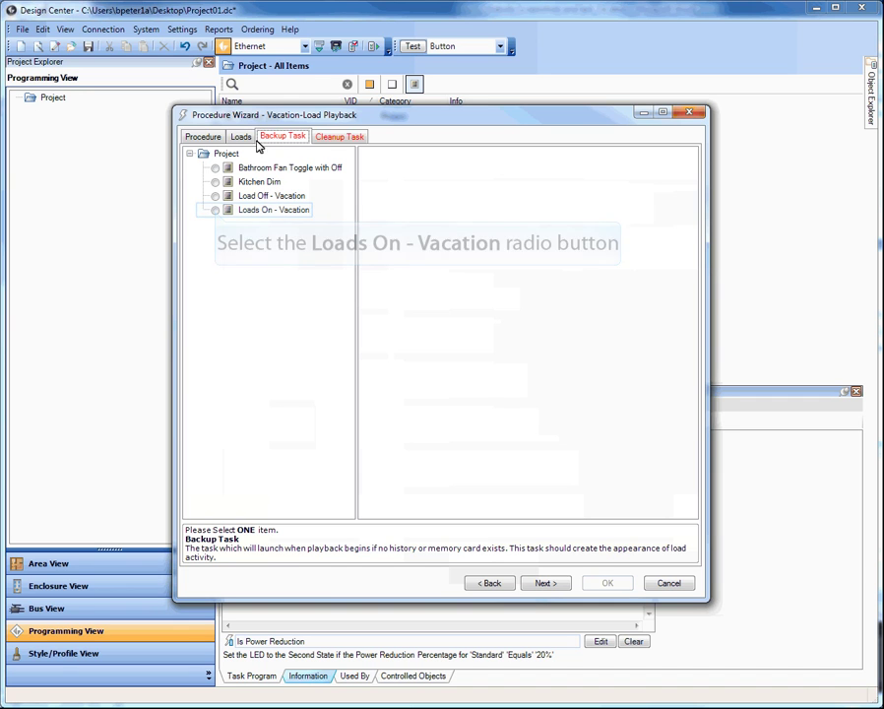
# Step: Choose Loads On - Vacation as the playback's backup task
pyautogui.click(216, 210)
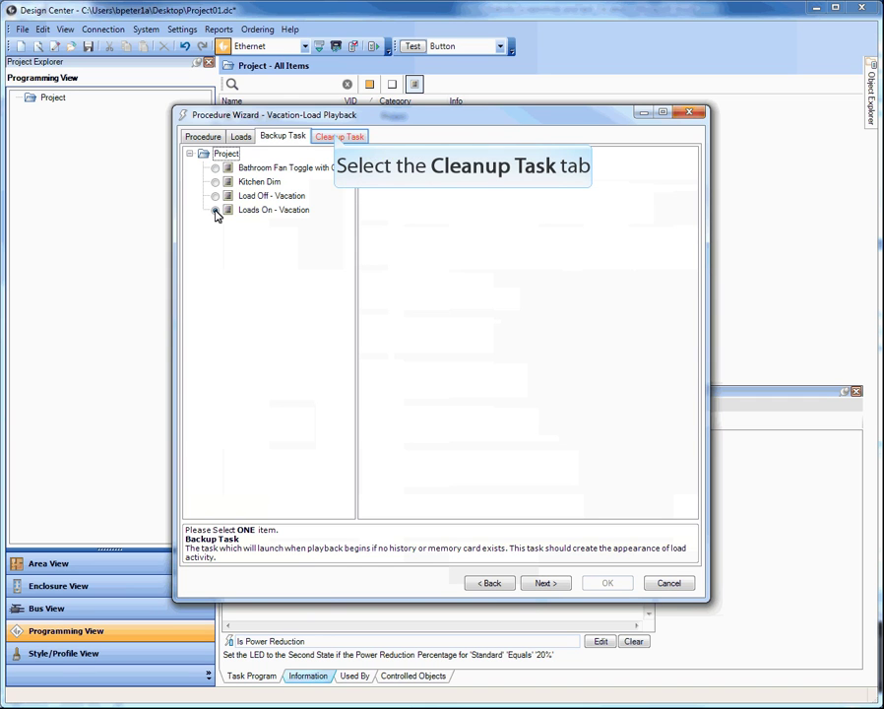
pyautogui.click(334, 138)
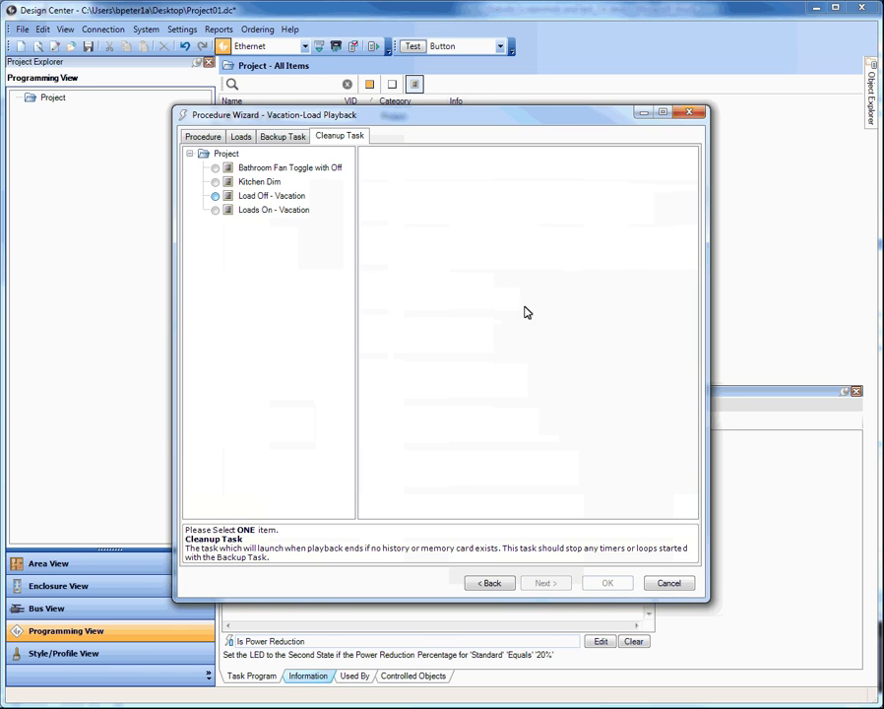
# Step: Confirm the wizard with Load Off - Vacation as cleanup task, saving Task 1
pyautogui.click(608, 583)
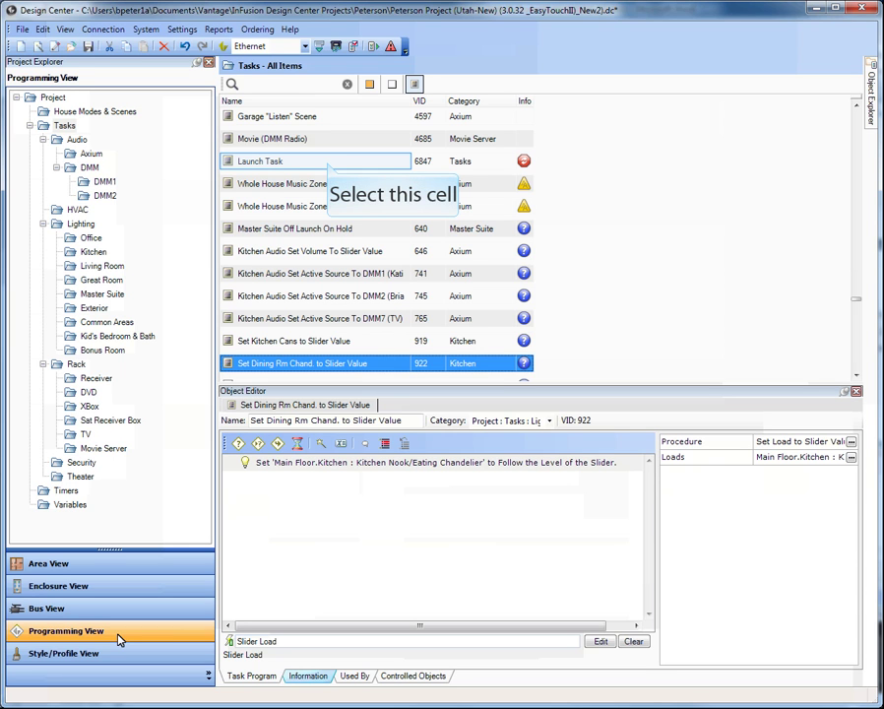
# Step: Browse the flagged Launch Task, both Whole House Music Zone Power Off tasks, and Master Suite Off Launch On Hold
pyautogui.click(327, 162)
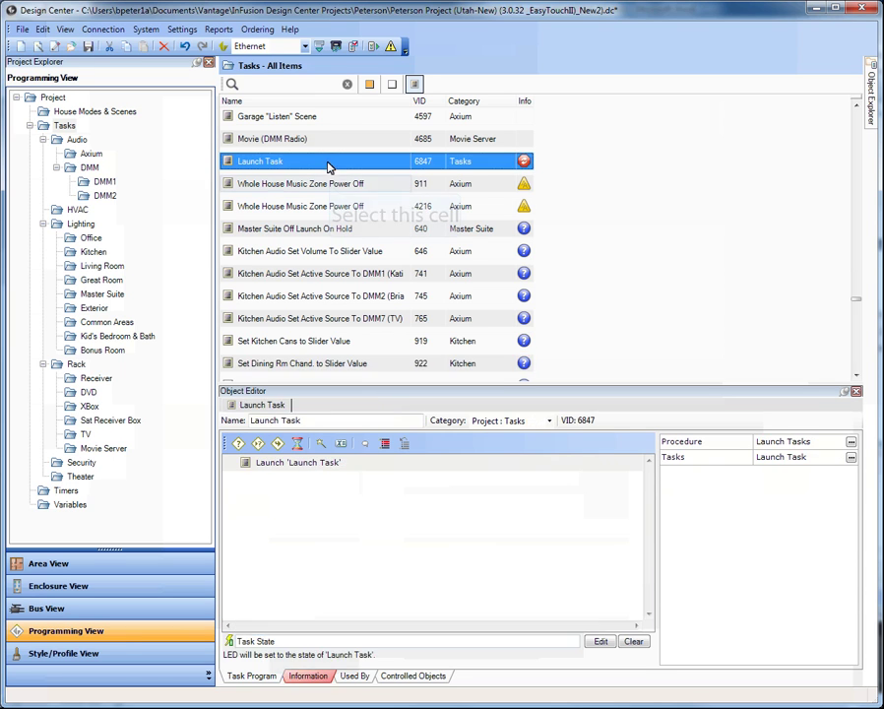
pyautogui.click(308, 183)
pyautogui.click(327, 206)
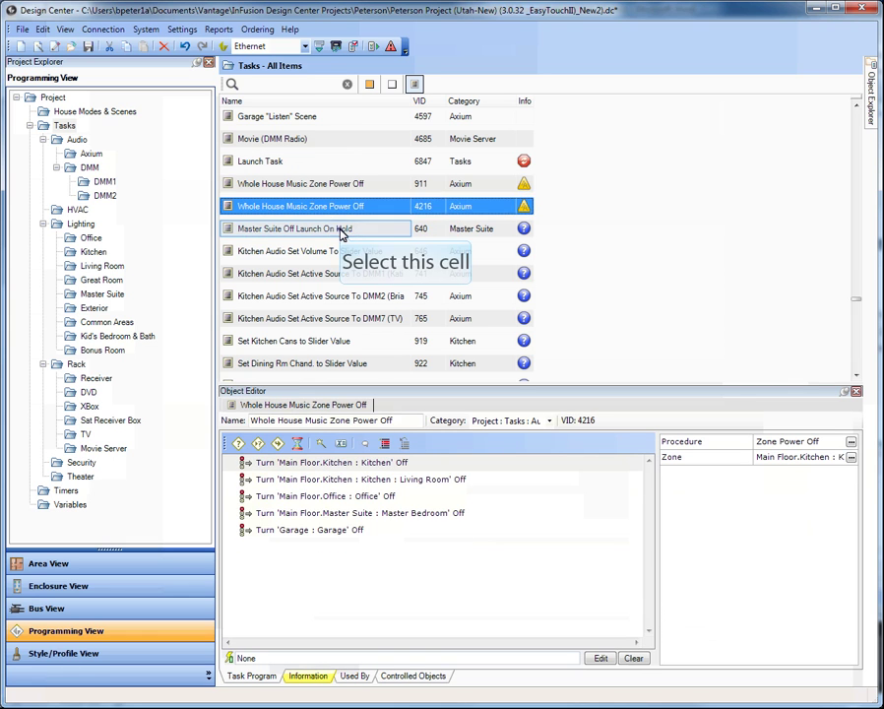
pyautogui.click(340, 229)
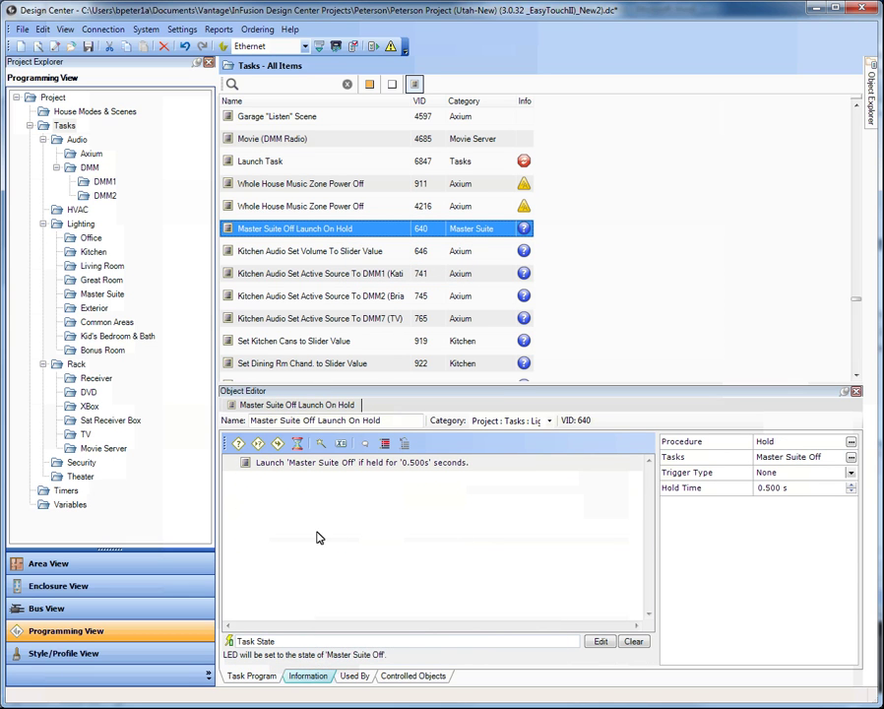
# Step: Verify on the Information tab that no object uses Master Suite Off Launch On Hold
pyautogui.click(308, 676)
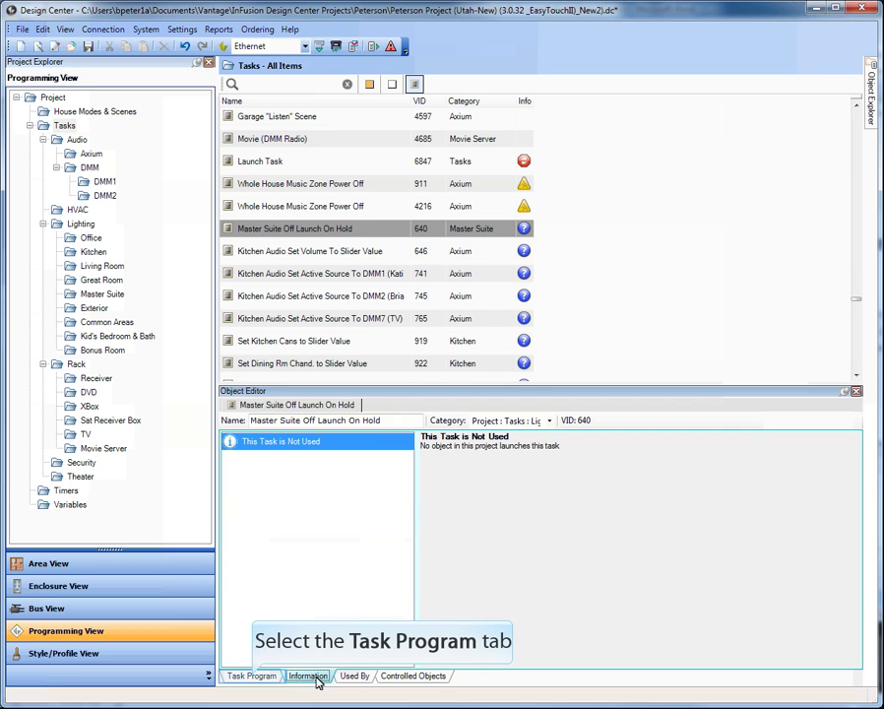
pyautogui.click(254, 676)
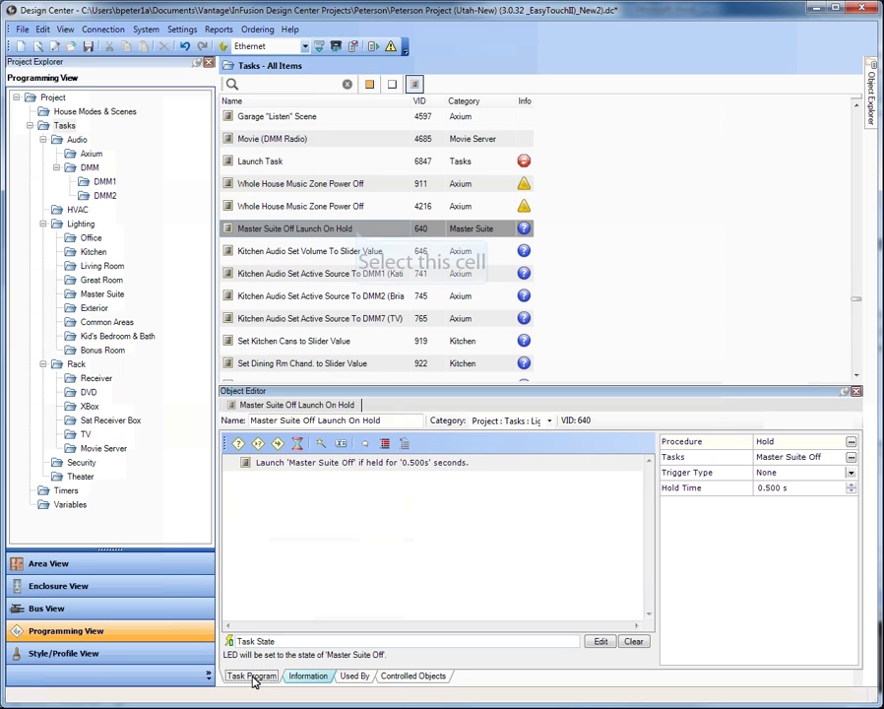
pyautogui.click(357, 233)
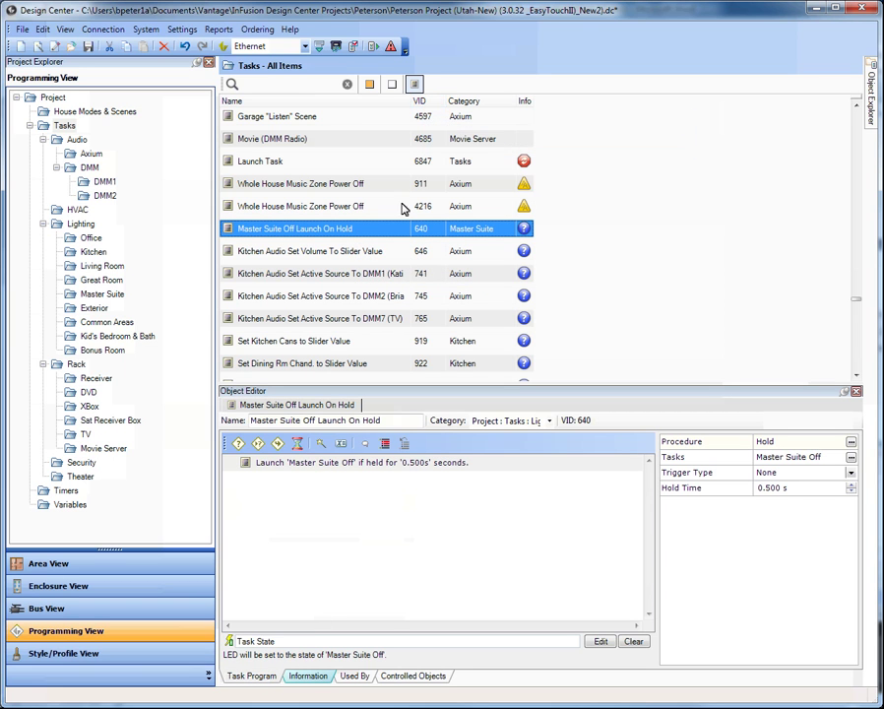
# Step: Sort the task list by VID, then Category, then Info status
pyautogui.click(422, 102)
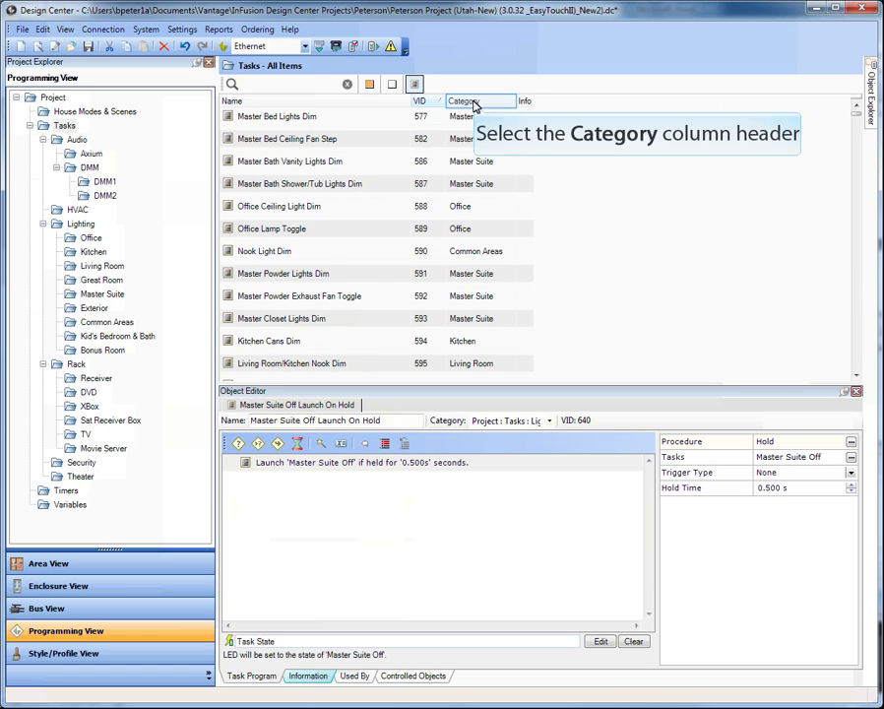
pyautogui.click(474, 102)
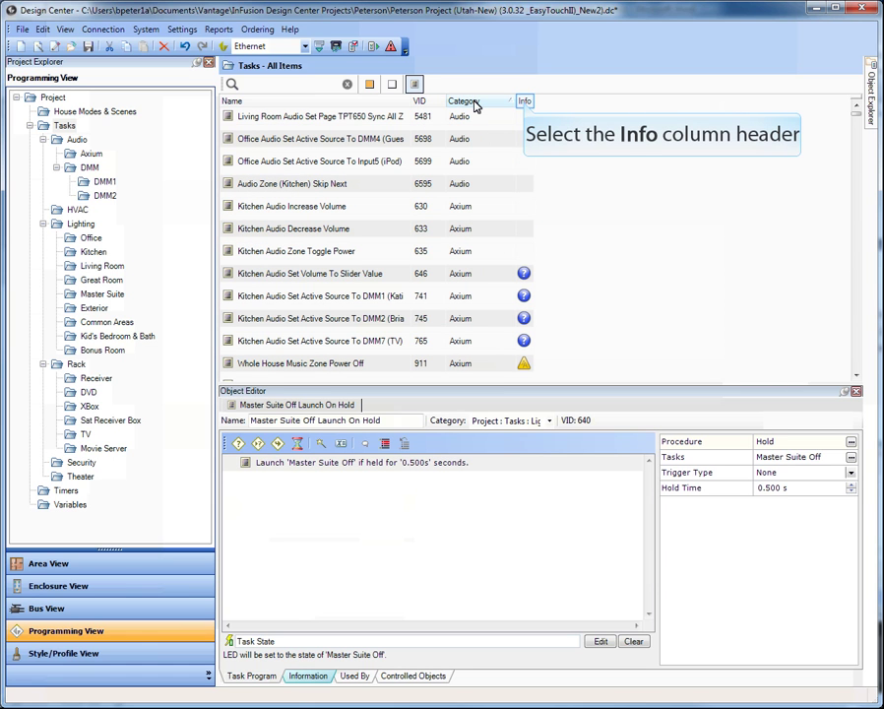
pyautogui.click(524, 102)
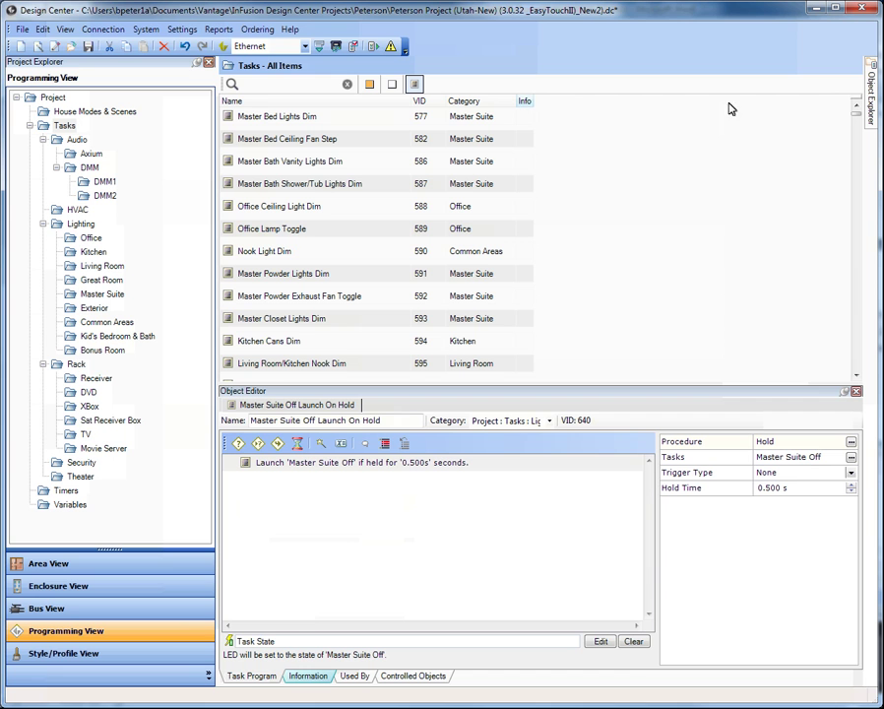
pyautogui.moveTo(858, 119); pyautogui.dragTo(854, 307)
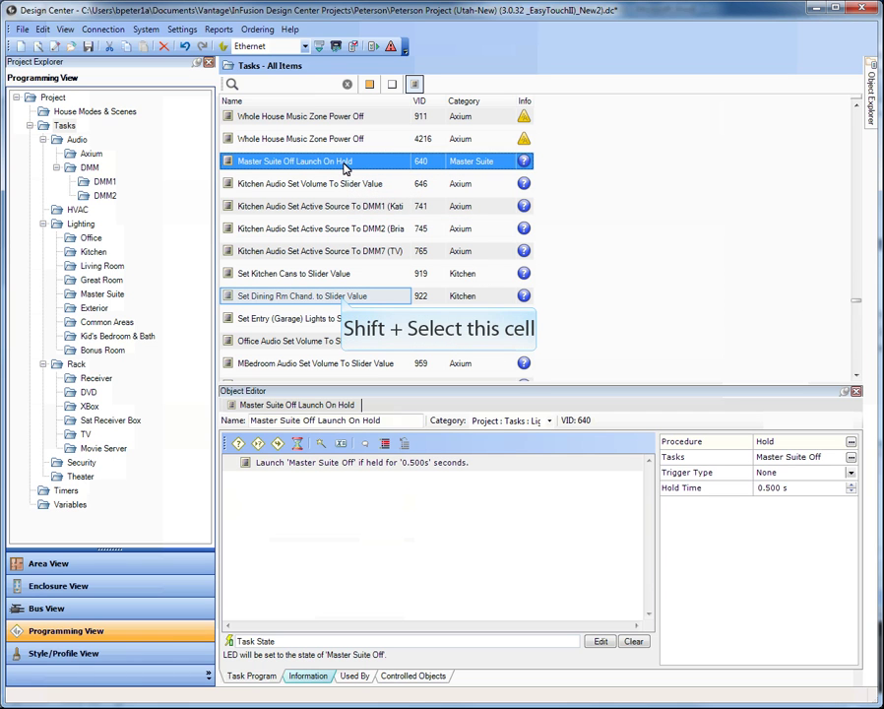
# Step: Review the Set Entry (Garage) Lights, Office Audio and MBedroom Audio slider-value tasks
pyautogui.click(343, 301)
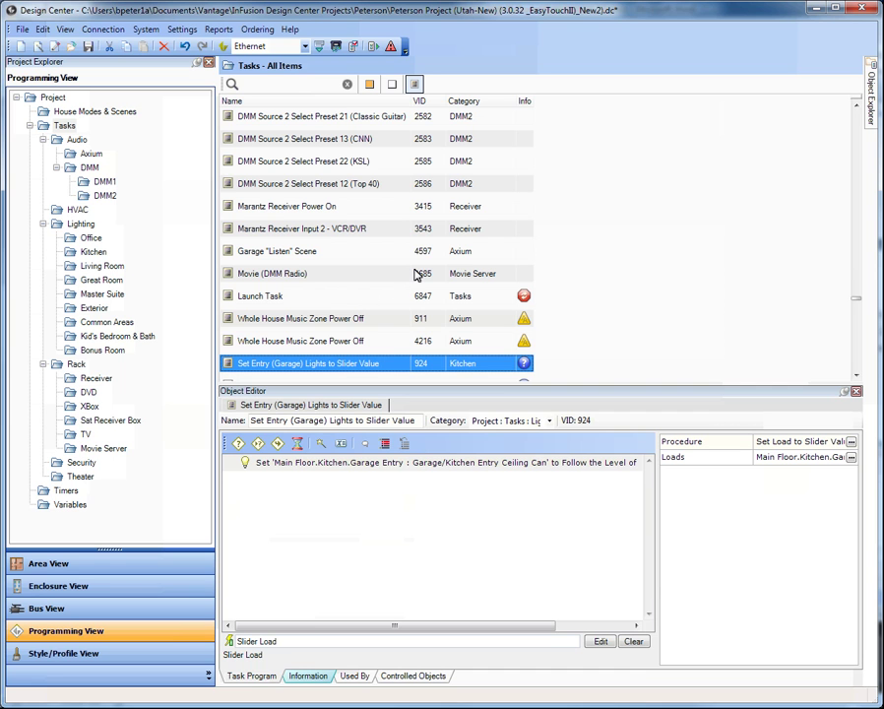
pyautogui.scroll(-3, 417, 275)
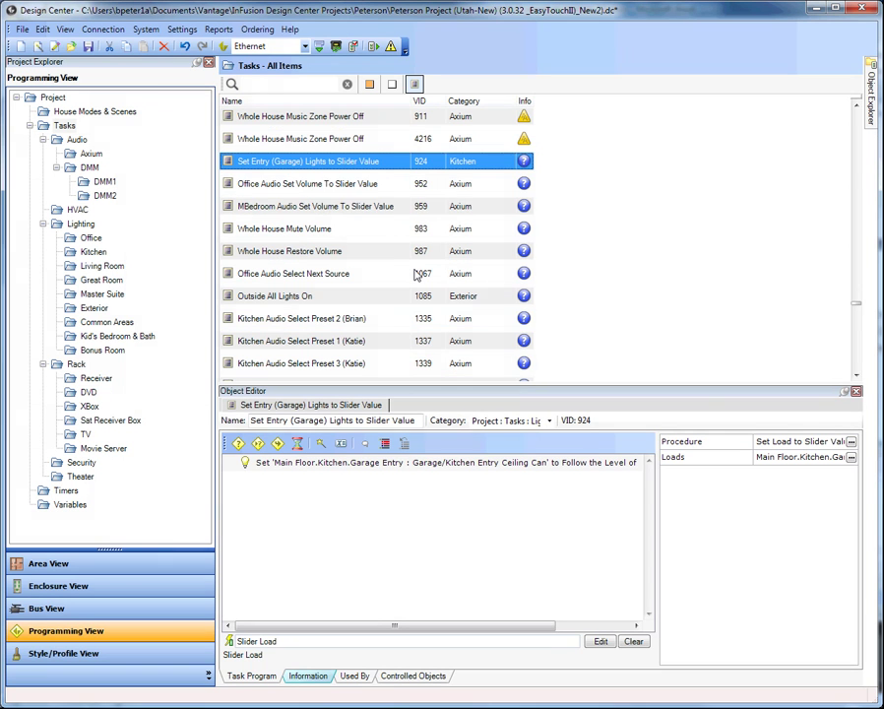
pyautogui.click(342, 187)
pyautogui.click(340, 206)
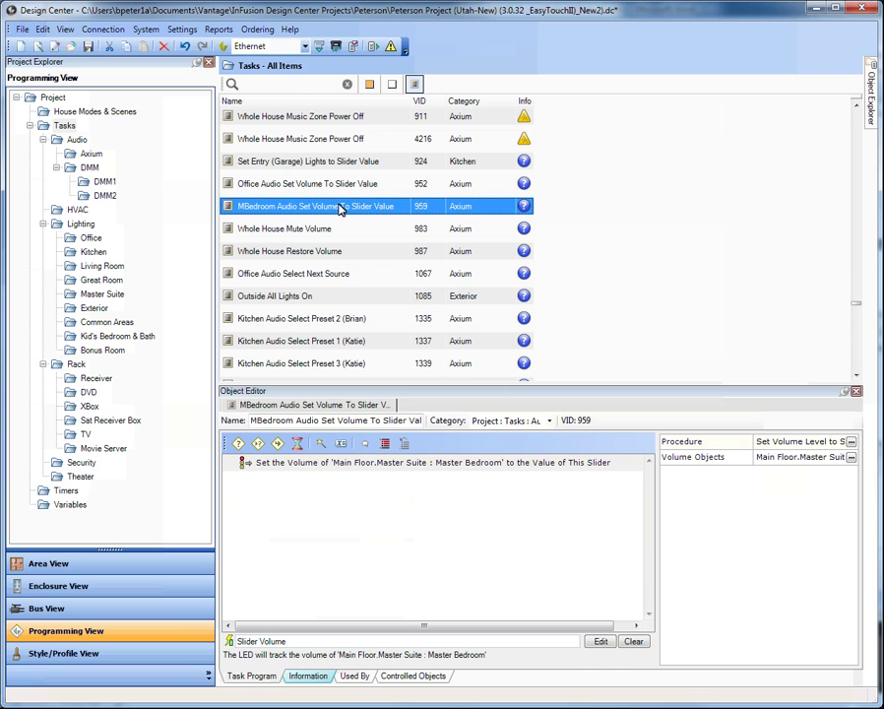
pyautogui.scroll(3, 340, 209)
pyautogui.scroll(-2, 339, 209)
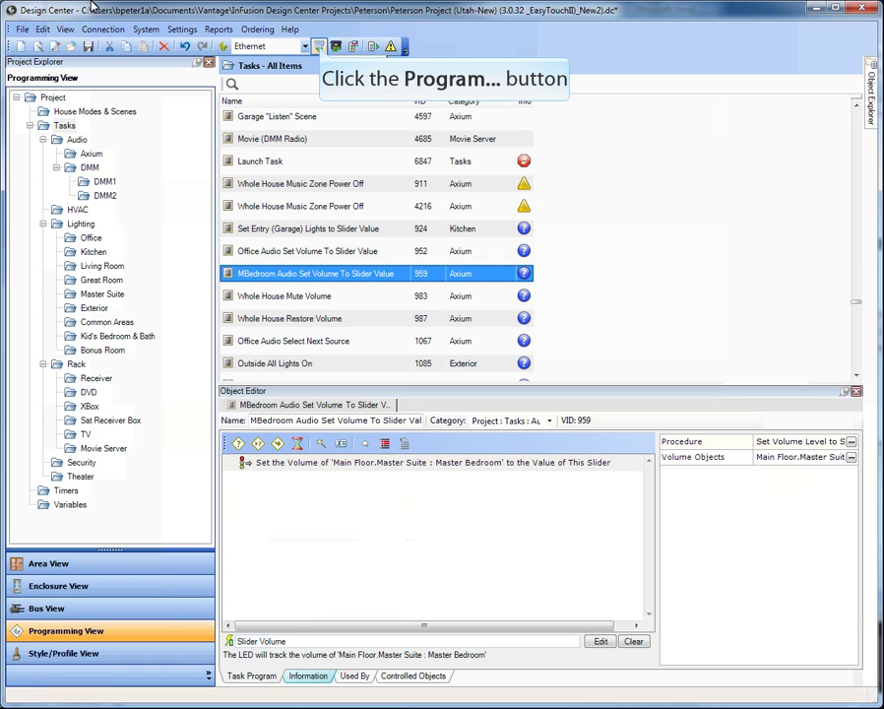
# Step: Bring up the Ethernet Connection programming dialog with the Program... (F5) command
pyautogui.click(318, 47)
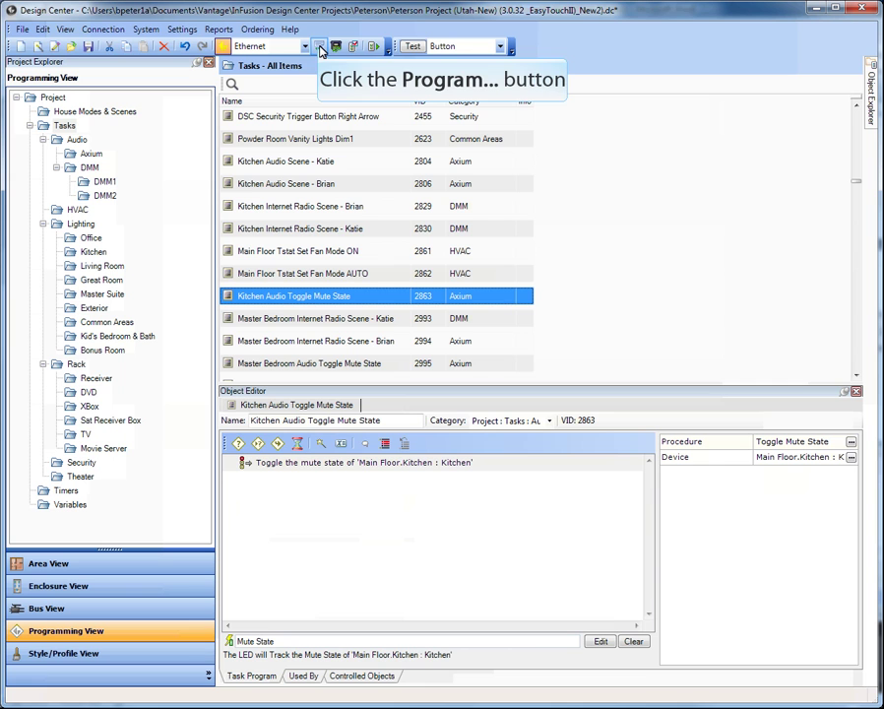
pyautogui.click(319, 47)
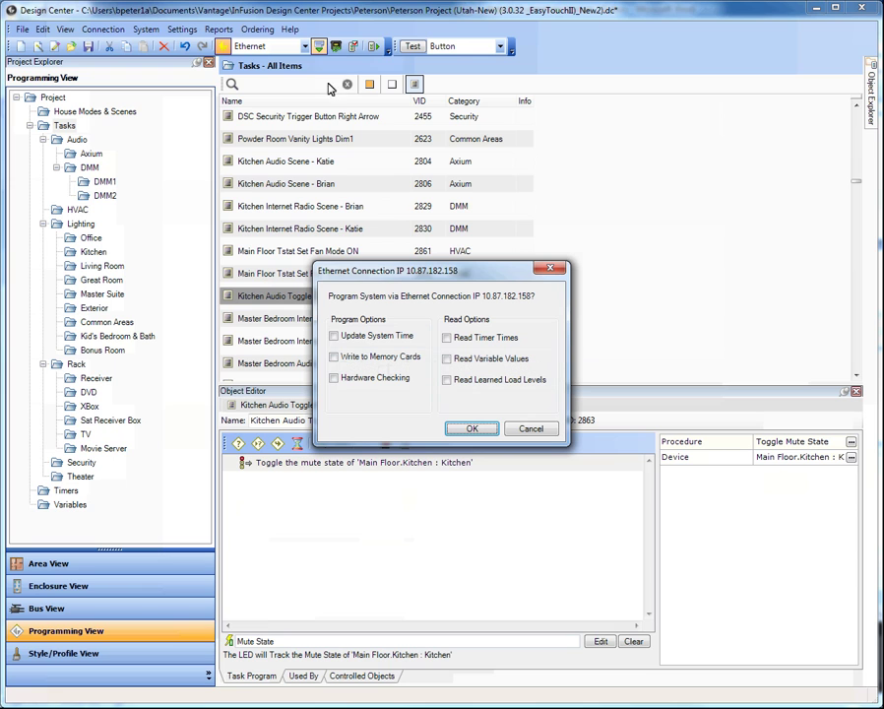
# Step: Enable Update System Time under Program Options
pyautogui.click(335, 337)
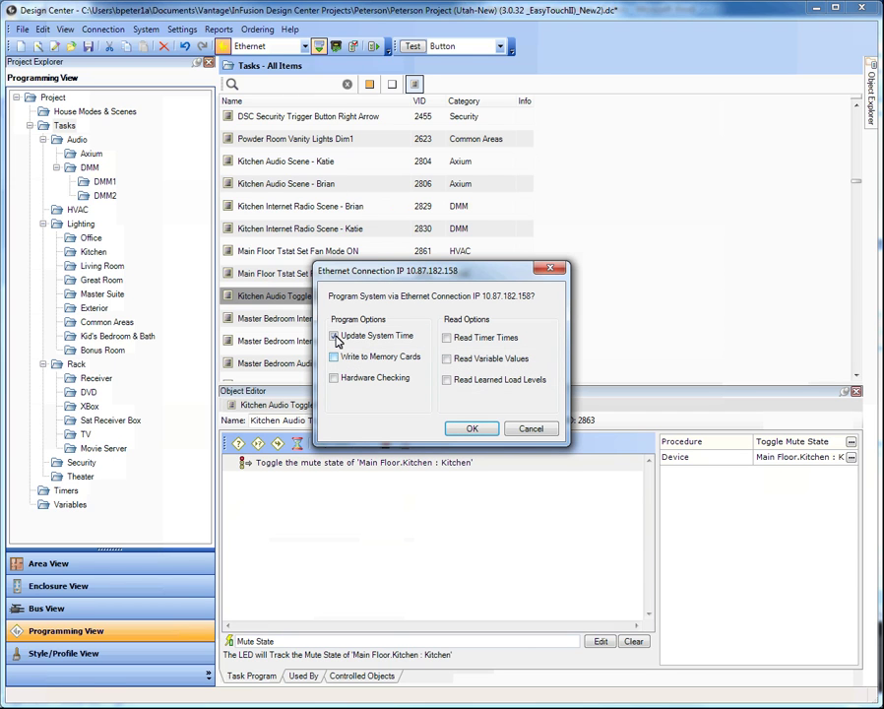